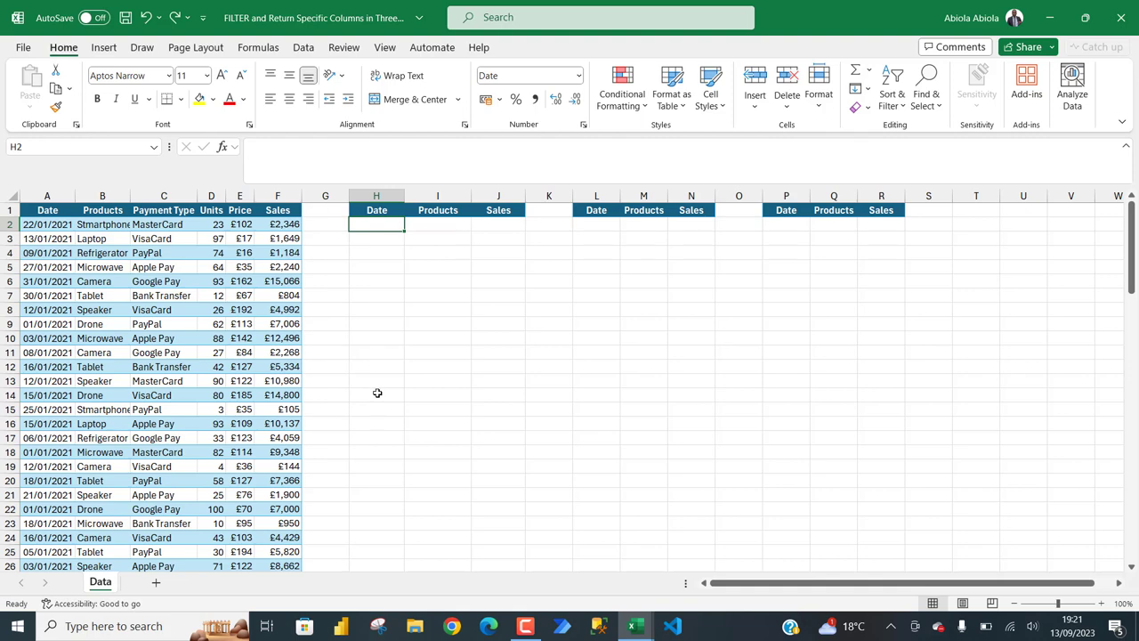
- Review the sales table named 'data' and the first output area's headers
{"action": "left_click_drag", "start_coordinate": [34, 215], "coordinate": [325, 516]}
{"action": "left_click", "coordinate": [112, 341]}
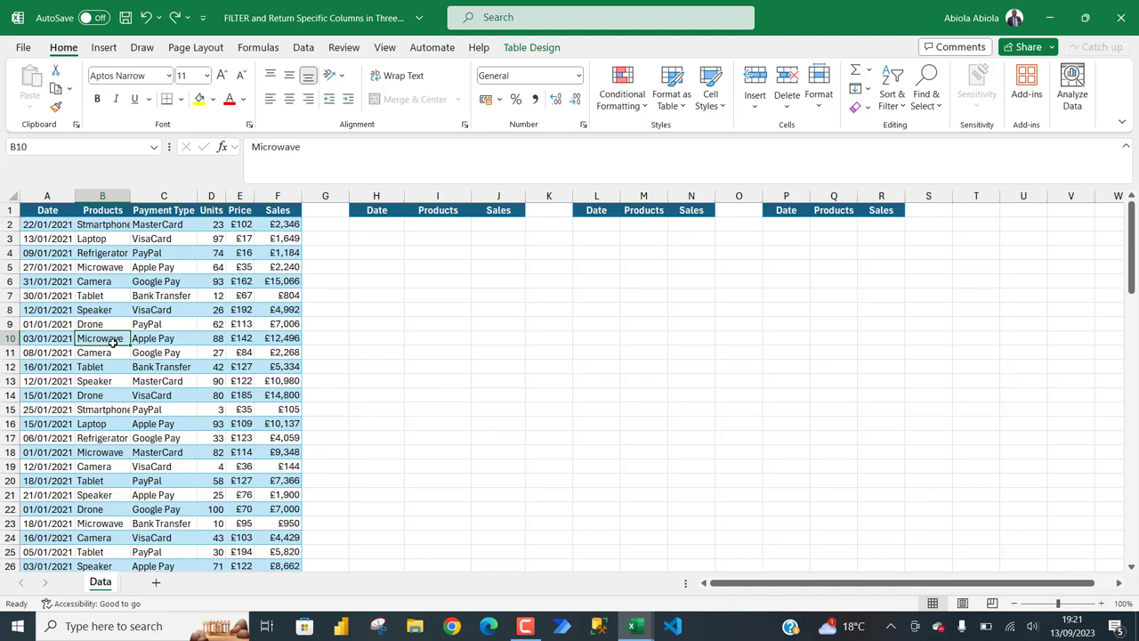
{"action": "left_click_drag", "start_coordinate": [39, 212], "coordinate": [279, 531]}
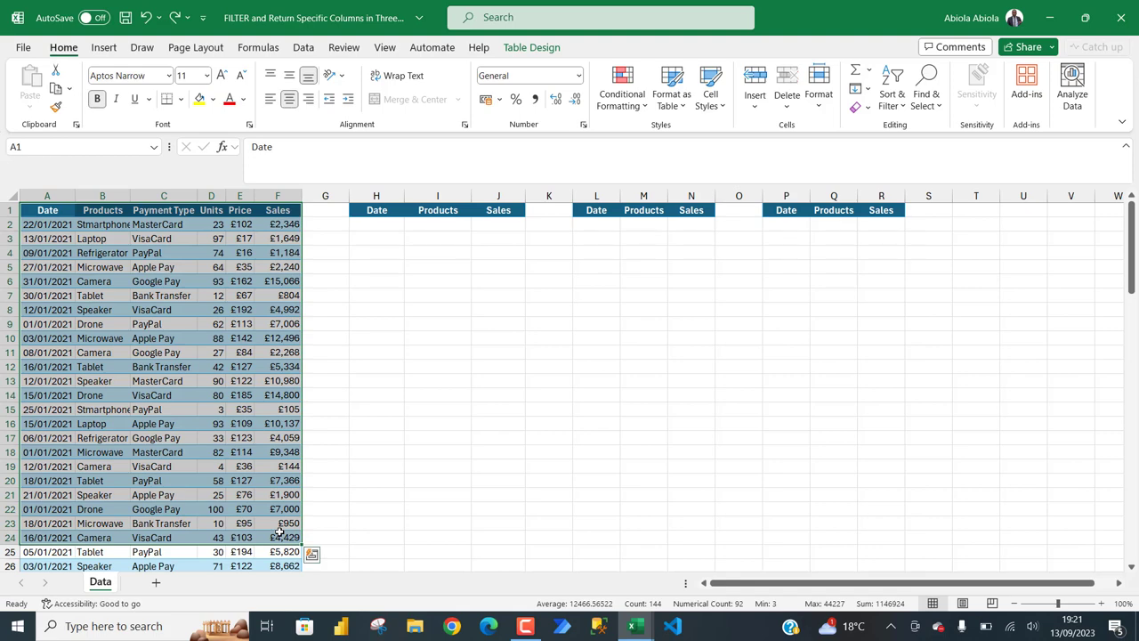
{"action": "left_click", "coordinate": [172, 325]}
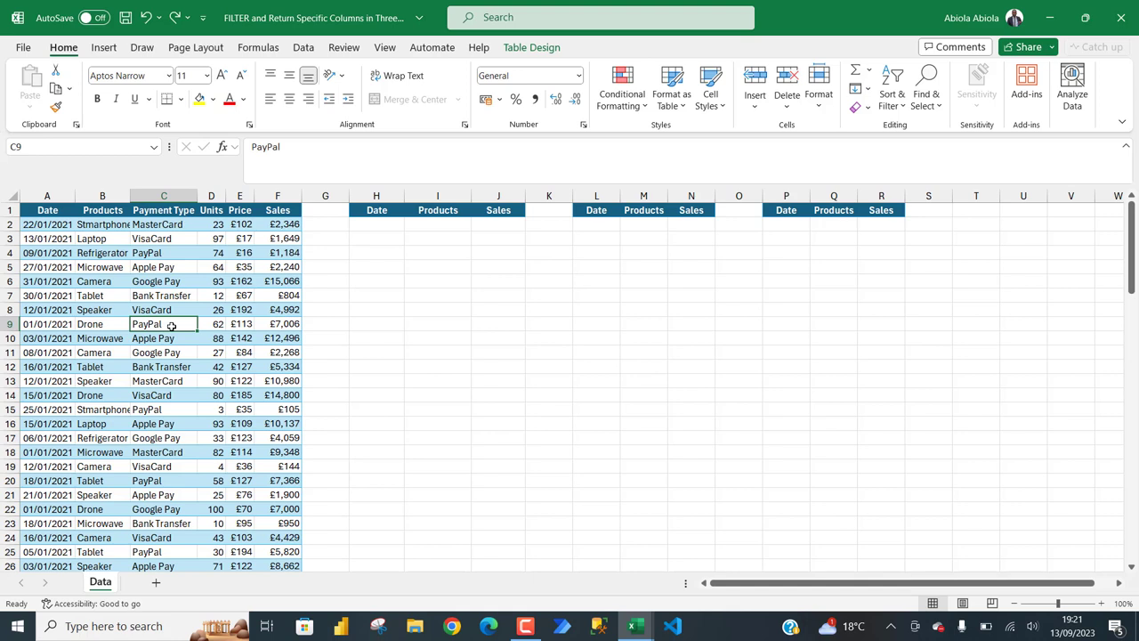
{"action": "left_click", "coordinate": [534, 49]}
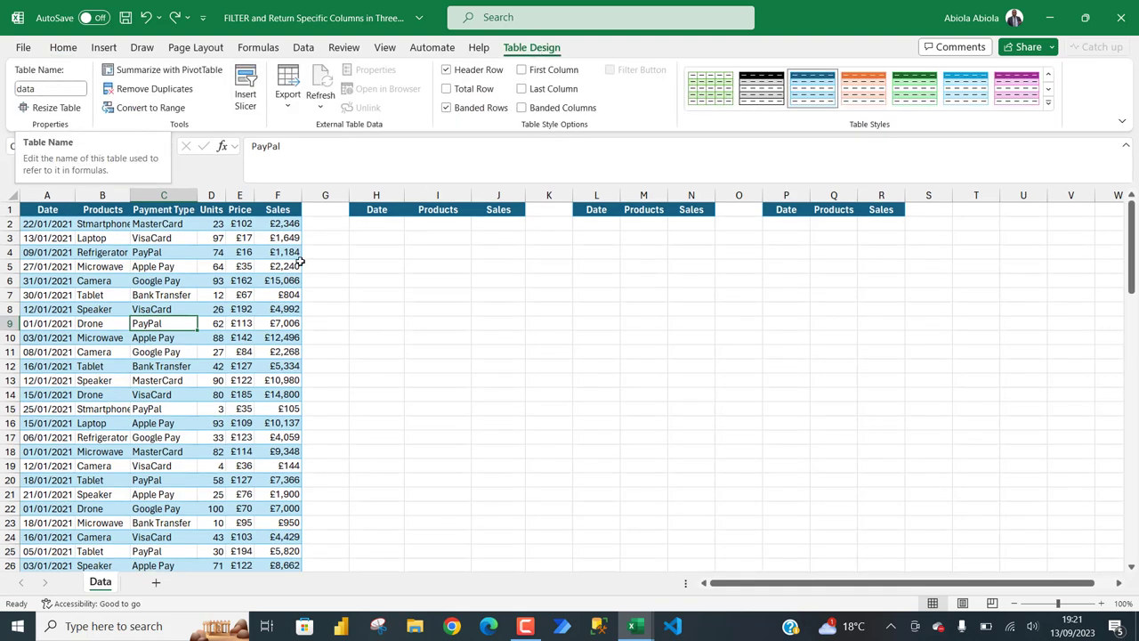
{"action": "left_click_drag", "start_coordinate": [51, 212], "coordinate": [342, 511]}
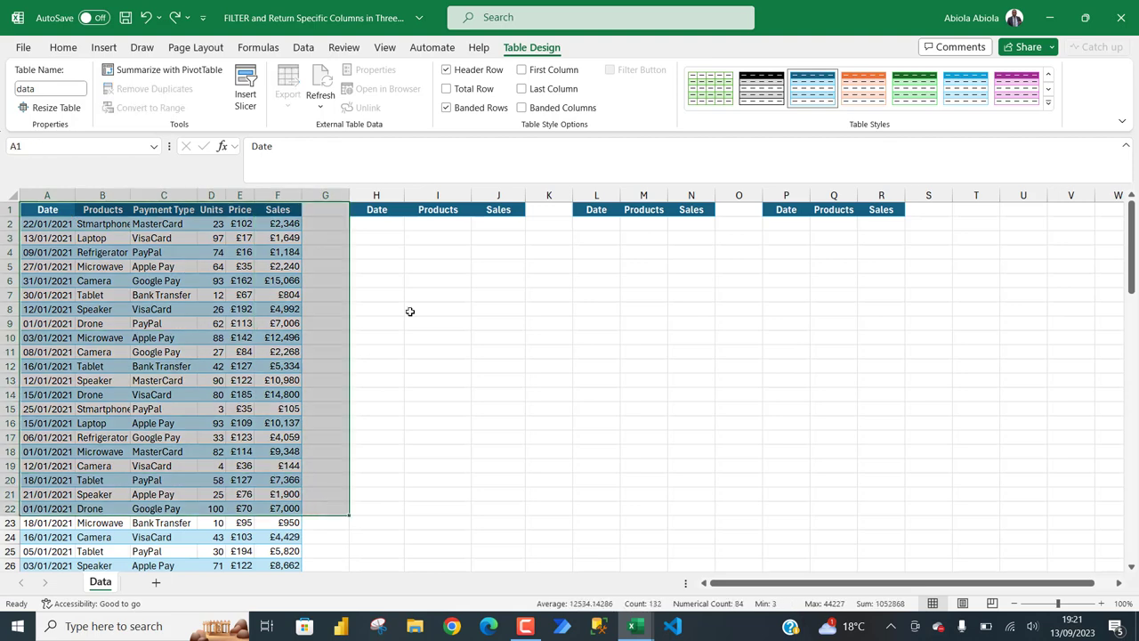
{"action": "left_click_drag", "start_coordinate": [378, 210], "coordinate": [480, 203]}
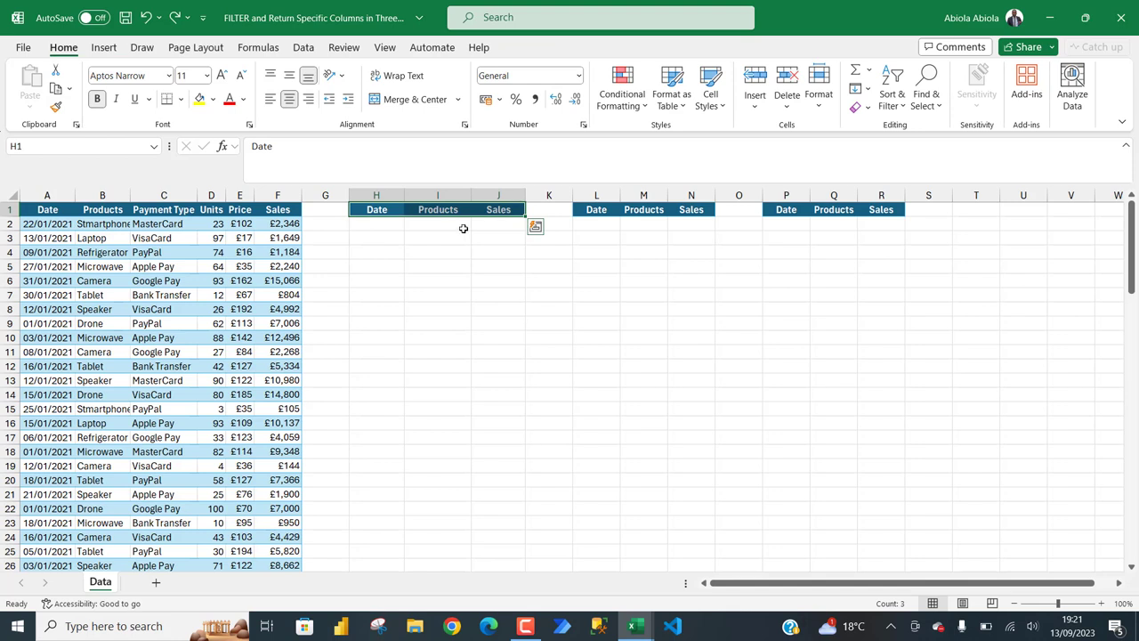
- Enter =FILTER(data,data[Sales]>=10000) in H2, spilling all six columns for 19 rows
{"action": "left_click", "coordinate": [366, 226]}
{"action": "type", "text": "=FILTER("}
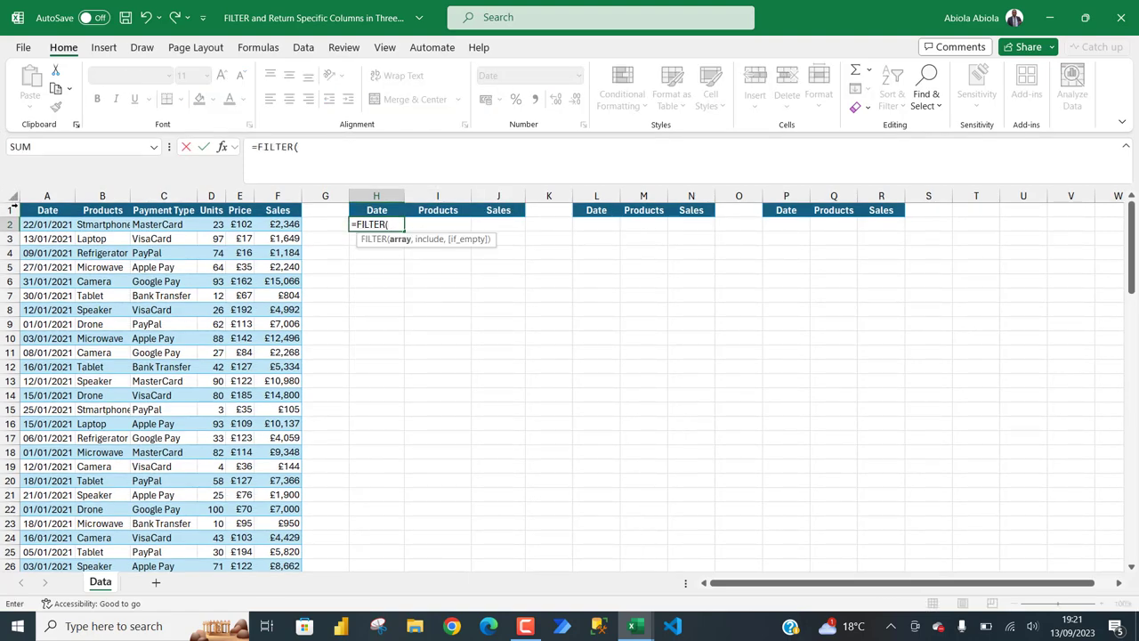
{"action": "type", "text": "data,"}
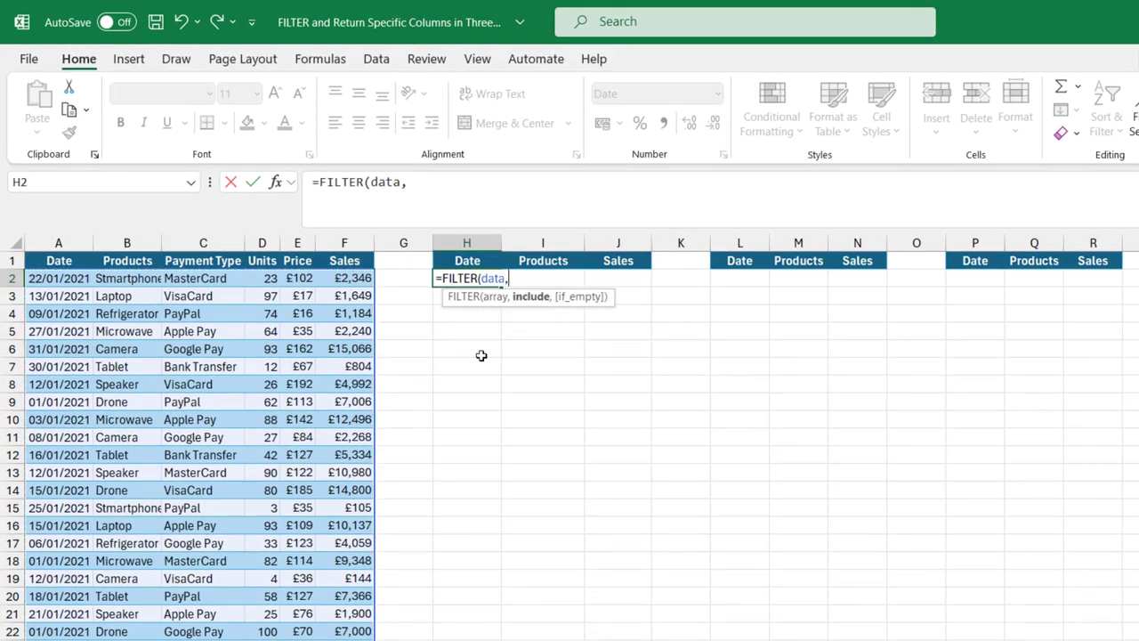
{"action": "left_click", "coordinate": [344, 254]}
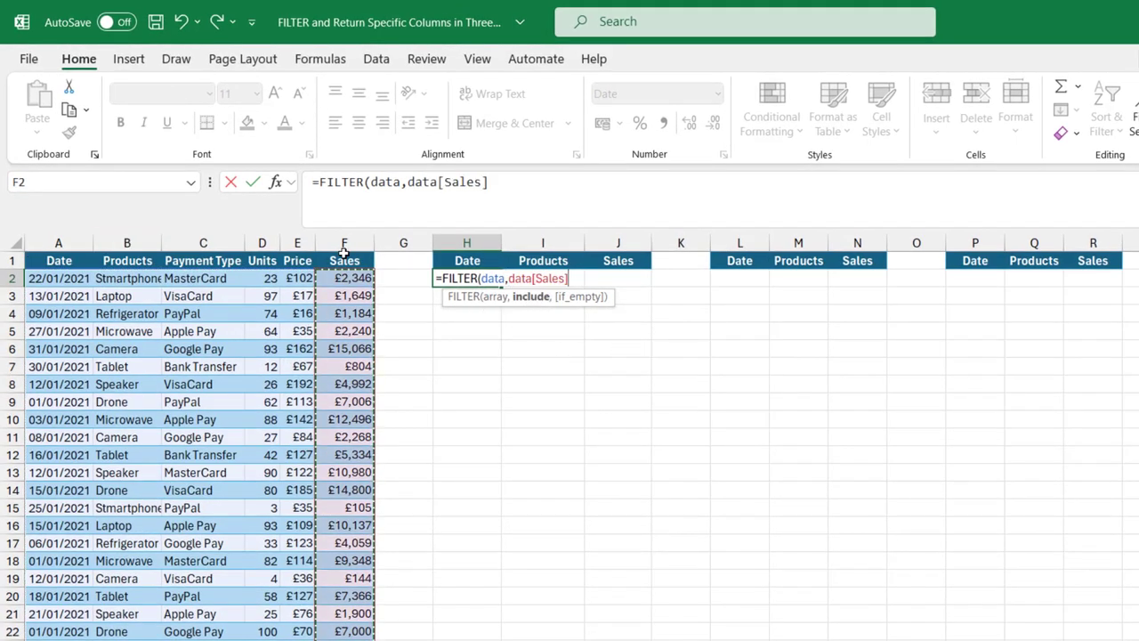
{"action": "type", "text": ">=10000)"}
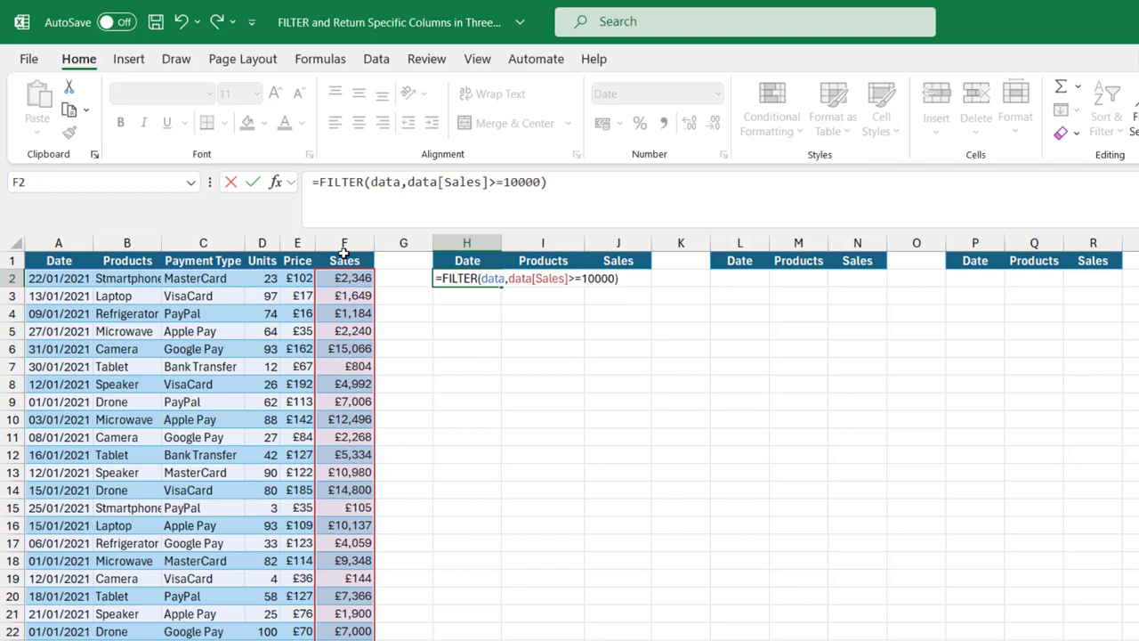
{"action": "key", "text": "ctrl+Return"}
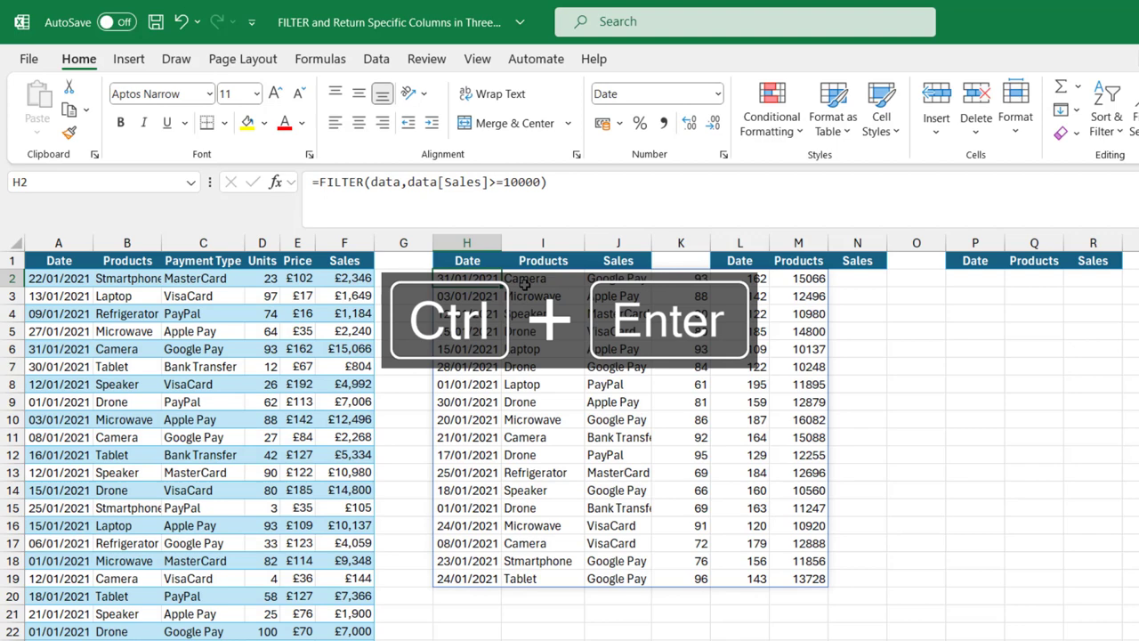
{"action": "left_click_drag", "start_coordinate": [456, 383], "coordinate": [699, 401]}
{"action": "left_click_drag", "start_coordinate": [457, 443], "coordinate": [826, 490]}
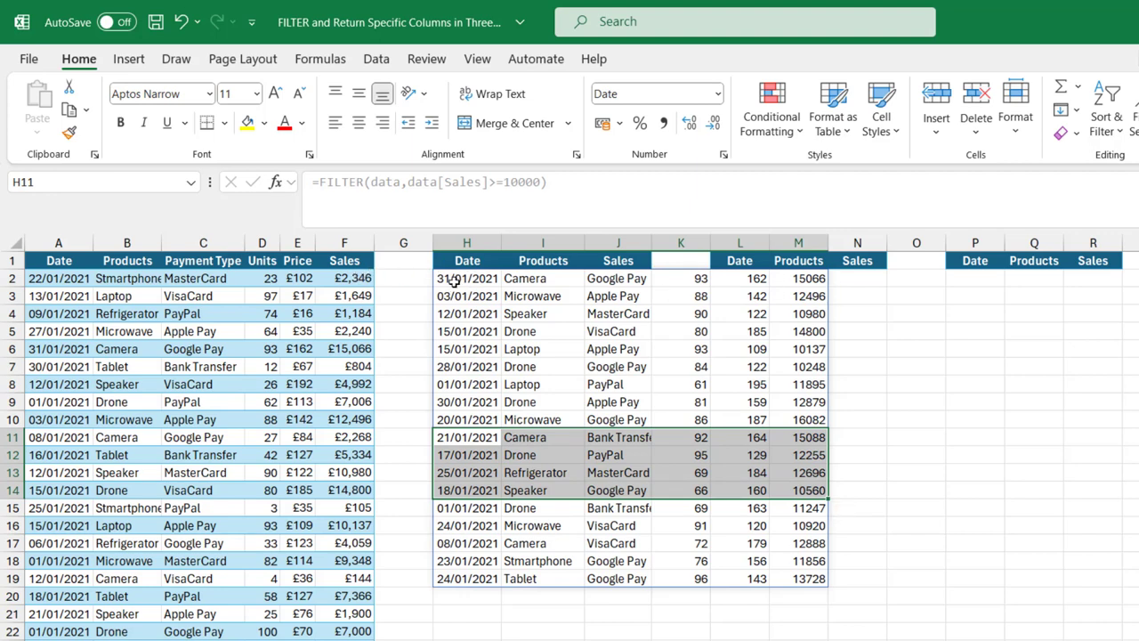
- Wrap H2's formula as =FILTER(FILTER(data,data[Sales]>=10000),{1,1,0,0,0,1}) to keep Date, Products, Sales
{"action": "left_click_drag", "start_coordinate": [454, 280], "coordinate": [826, 300]}
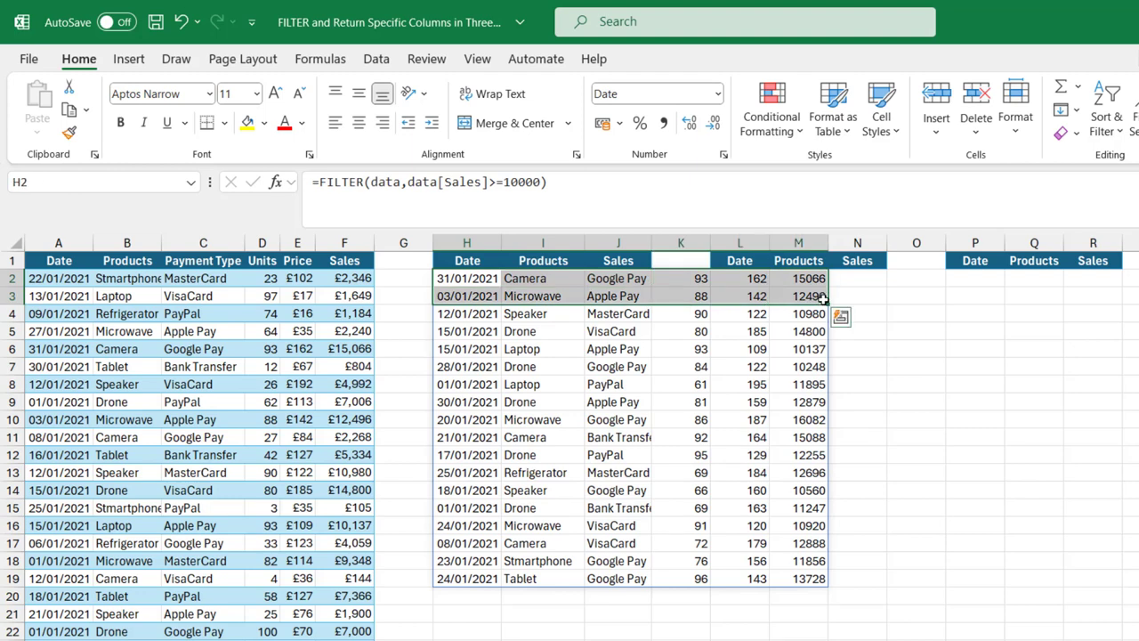
{"action": "left_click_drag", "start_coordinate": [466, 260], "coordinate": [599, 256]}
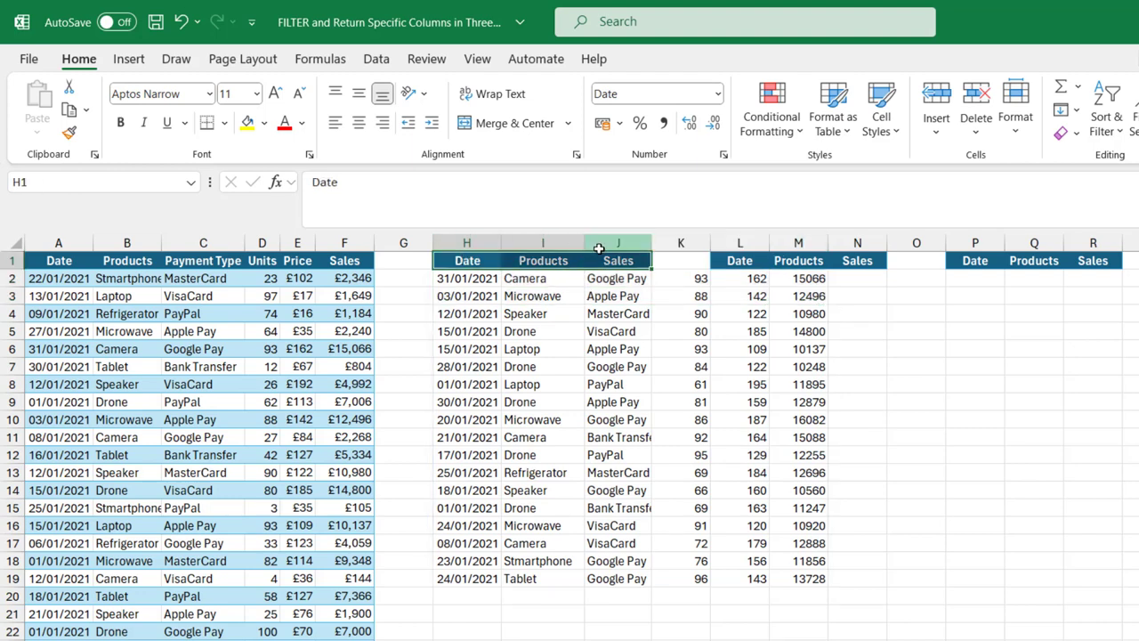
{"action": "double_click", "coordinate": [458, 279]}
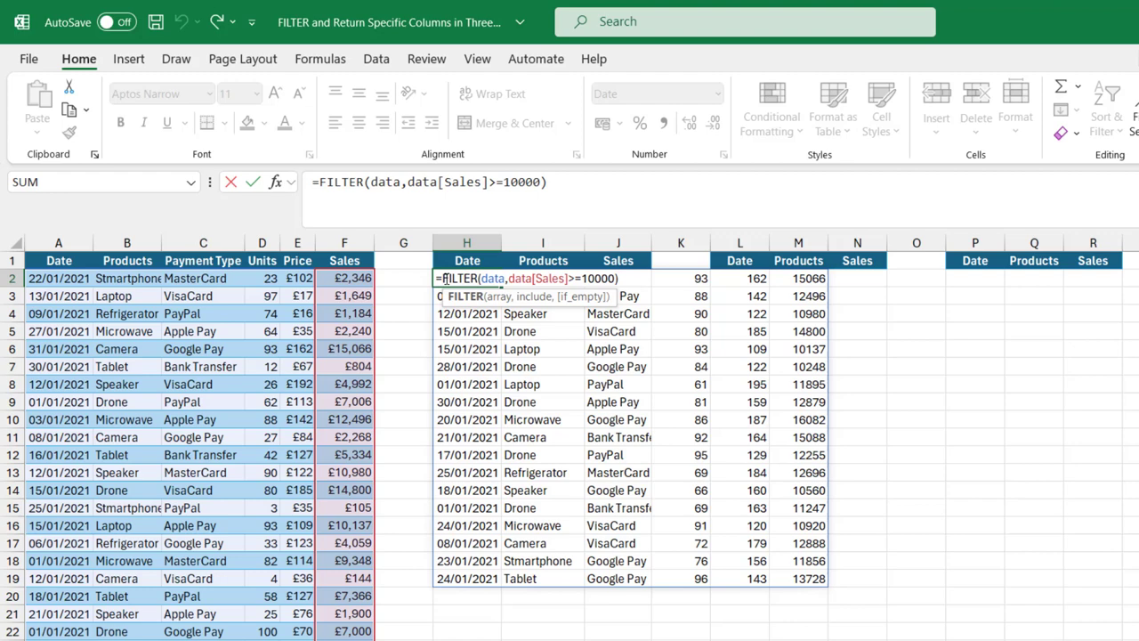
{"action": "left_click", "coordinate": [445, 279]}
{"action": "type", "text": "FILTER("}
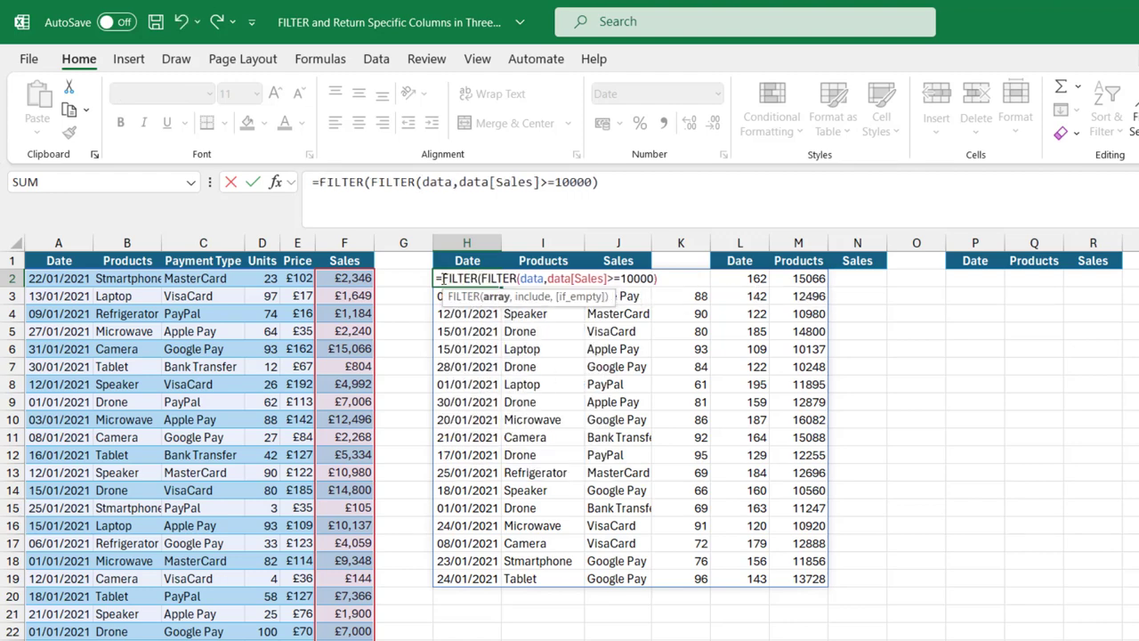
{"action": "left_click", "coordinate": [666, 280]}
{"action": "type", "text": ",{"}
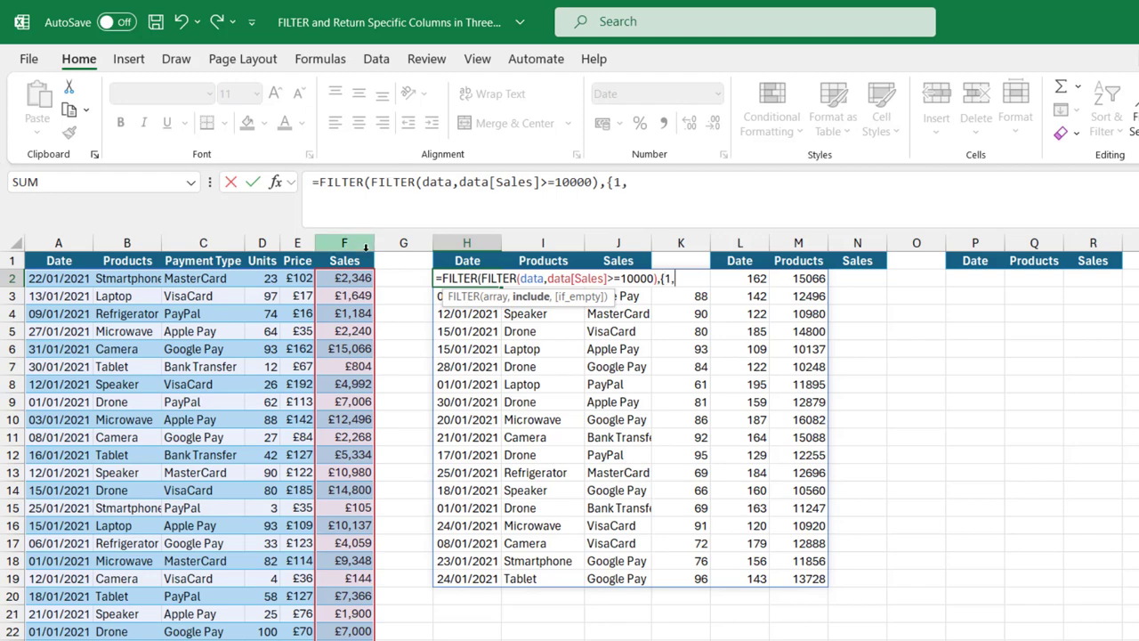
{"action": "type", "text": "1,0,0,0,1"}
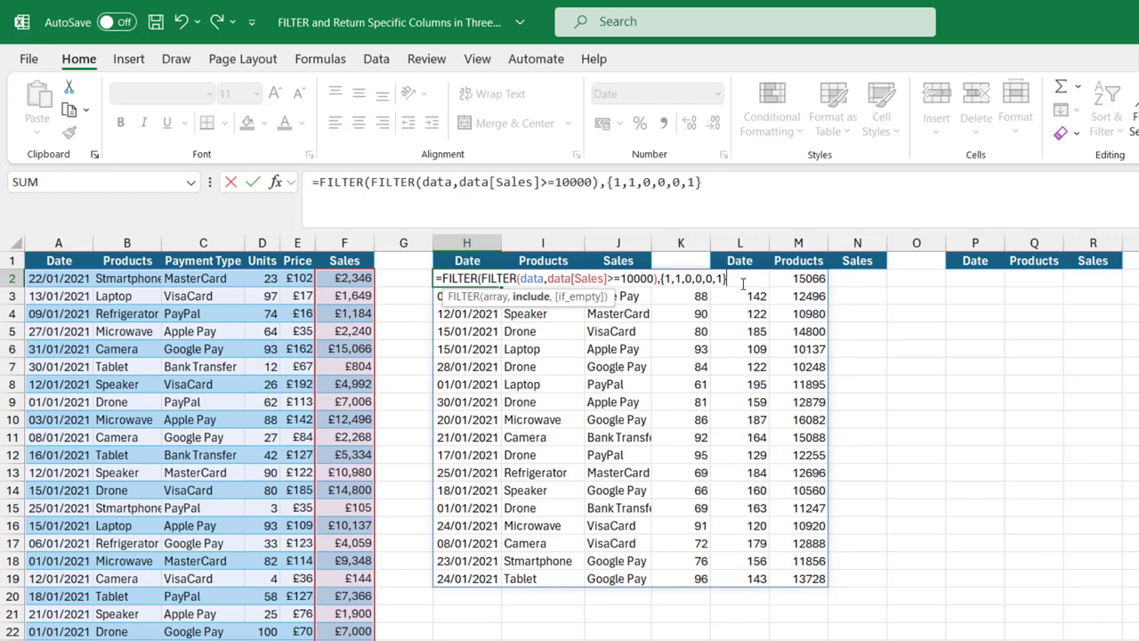
{"action": "type", "text": ")"}
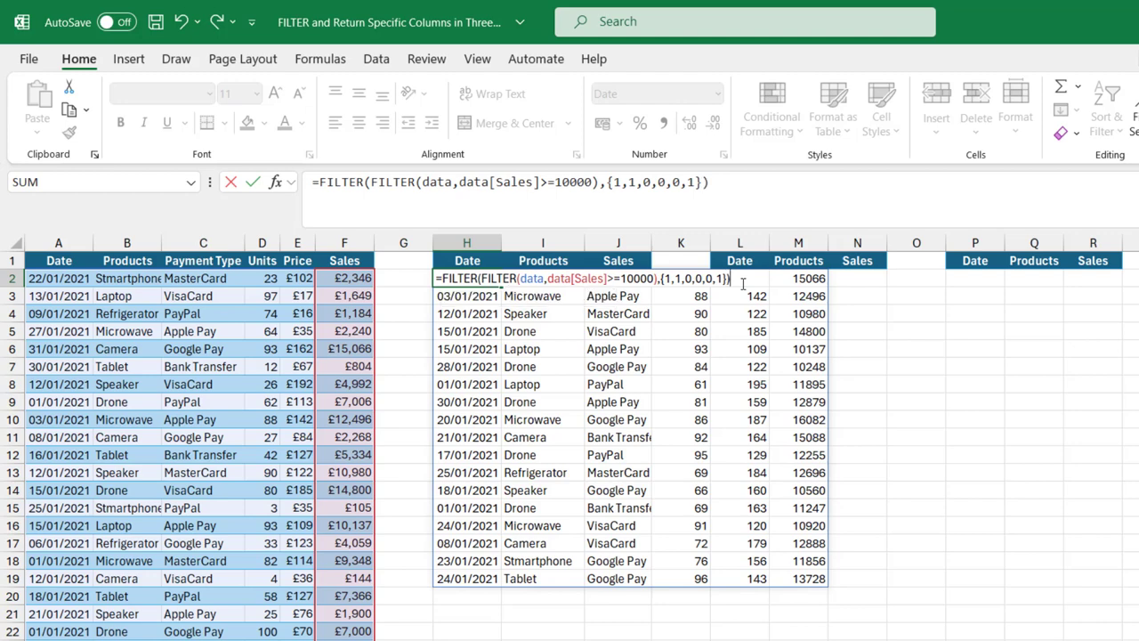
{"action": "key", "text": "ctrl+Return"}
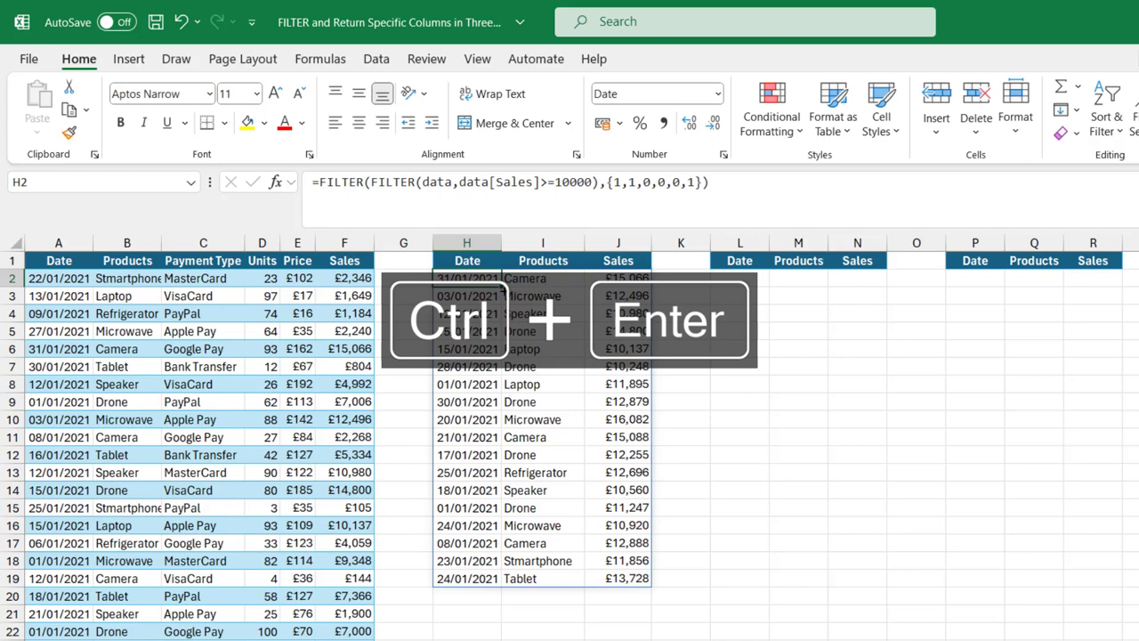
{"action": "left_click_drag", "start_coordinate": [543, 280], "coordinate": [570, 549]}
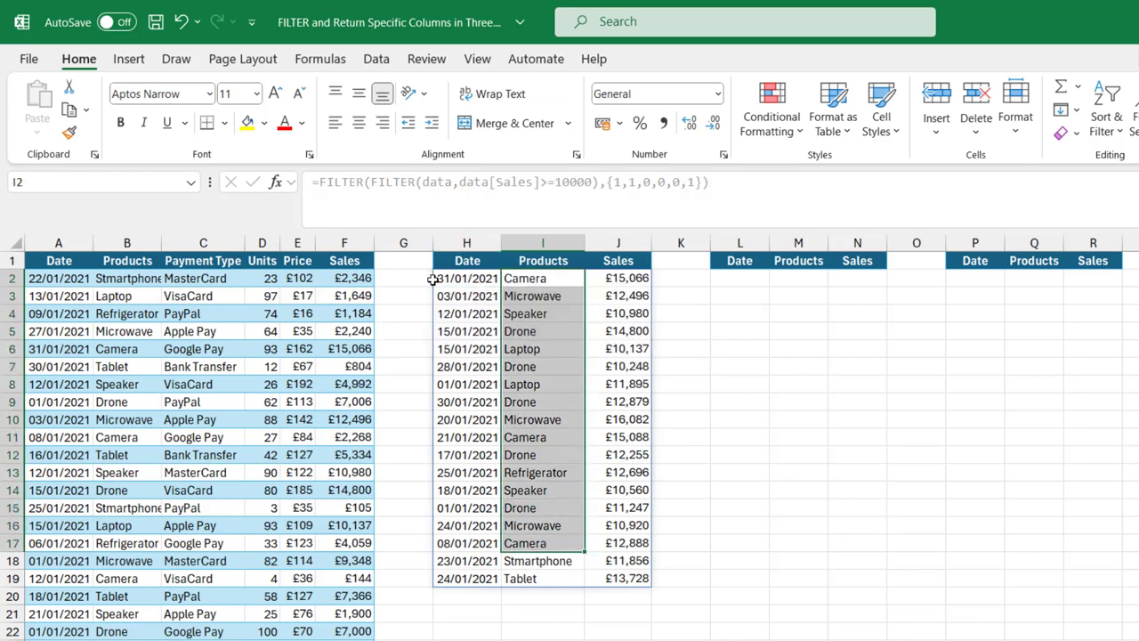
- Paste =FILTER(data,data[Sales]>=10000) into L2, spilling all six columns
{"action": "left_click", "coordinate": [445, 279]}
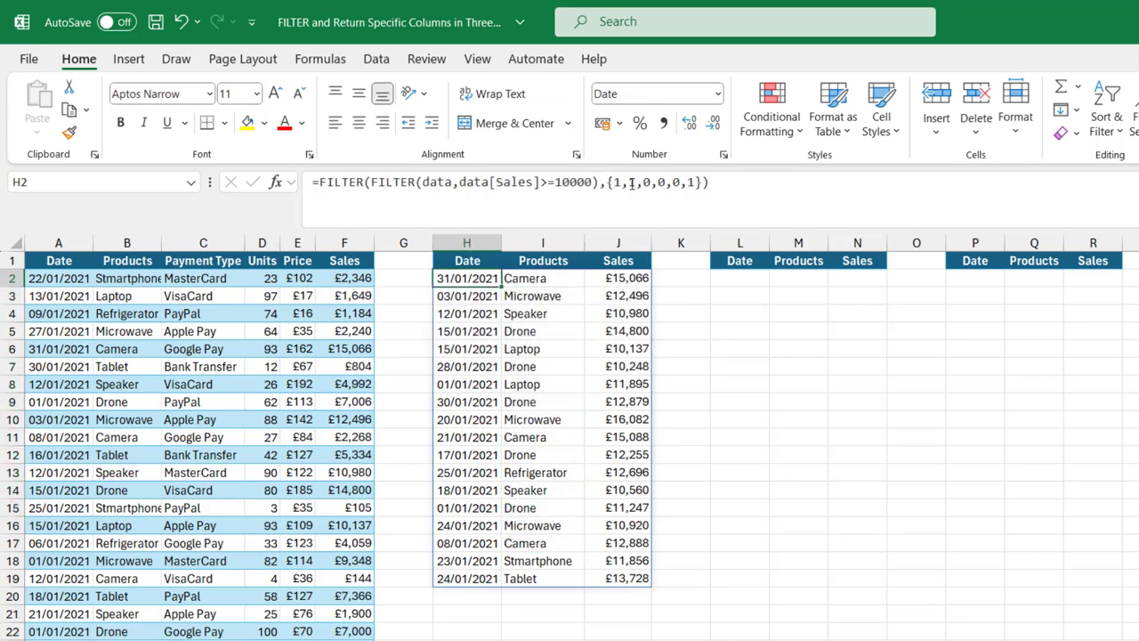
{"action": "key", "text": "Right"}
{"action": "key", "text": "ctrl+Down"}
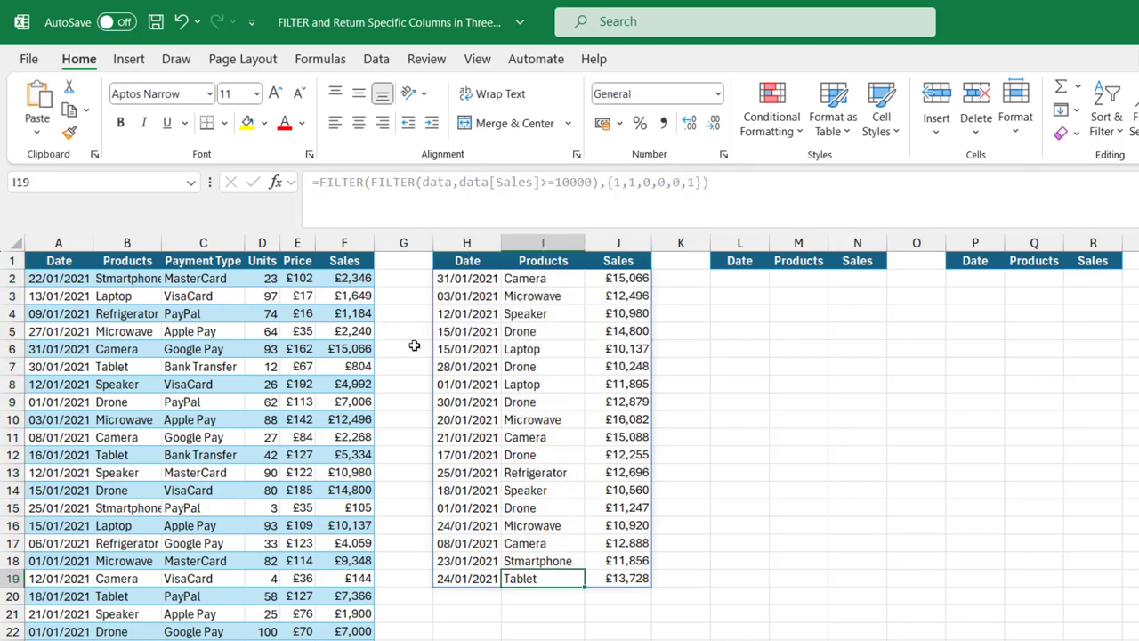
{"action": "left_click", "coordinate": [743, 277]}
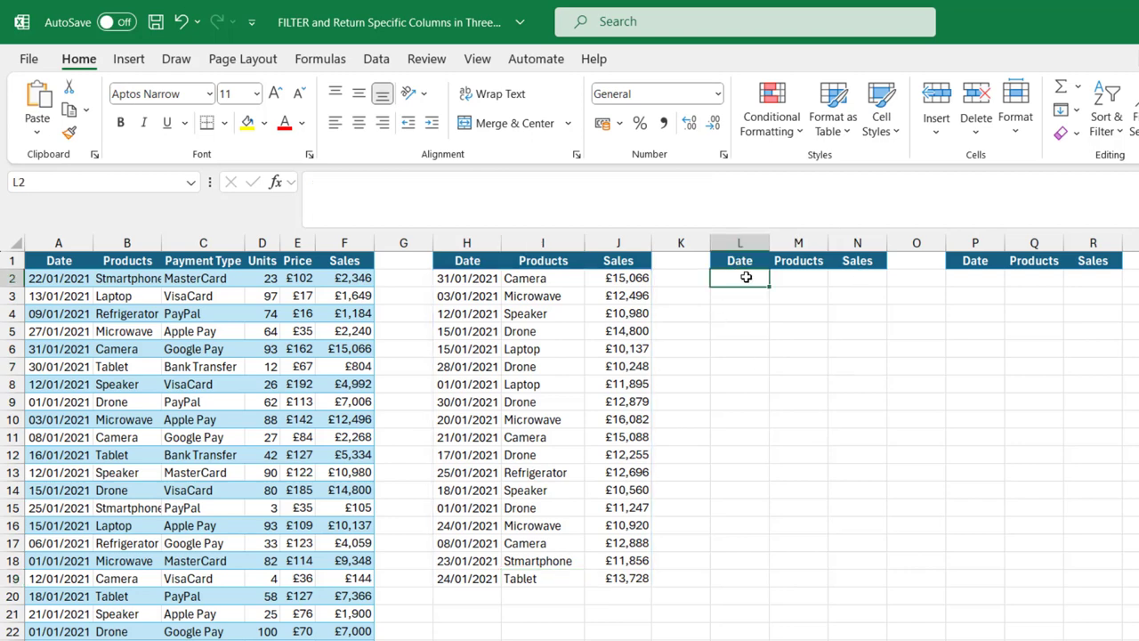
{"action": "type", "text": "=FILTER(data,data[Sales]>=10000)"}
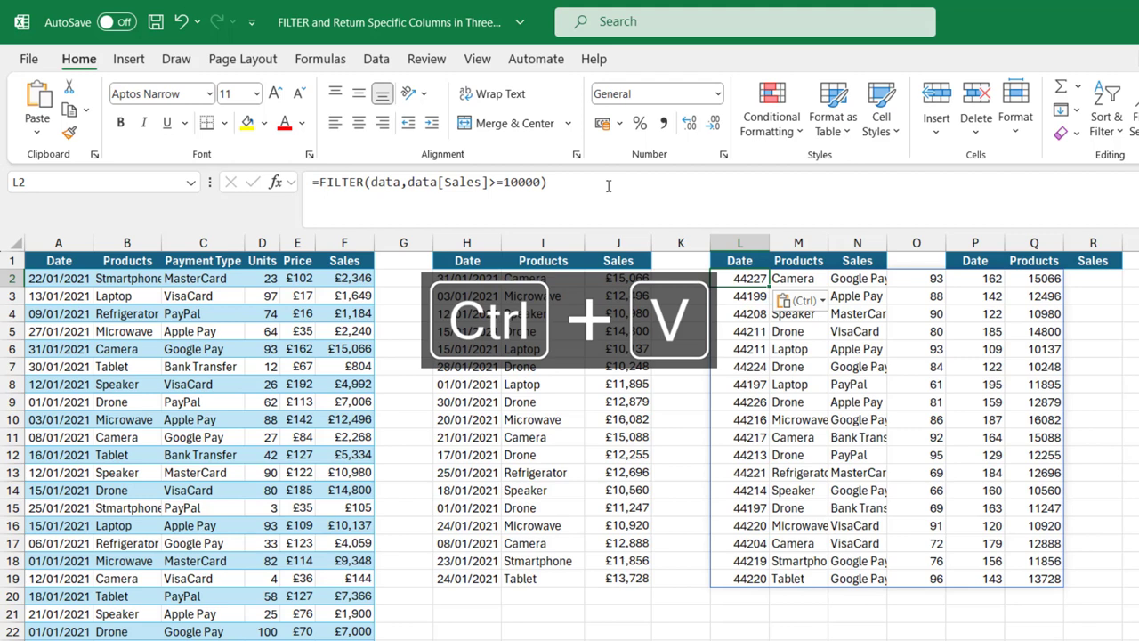
{"action": "left_click_drag", "start_coordinate": [609, 186], "coordinate": [206, 201]}
{"action": "key", "text": "Escape"}
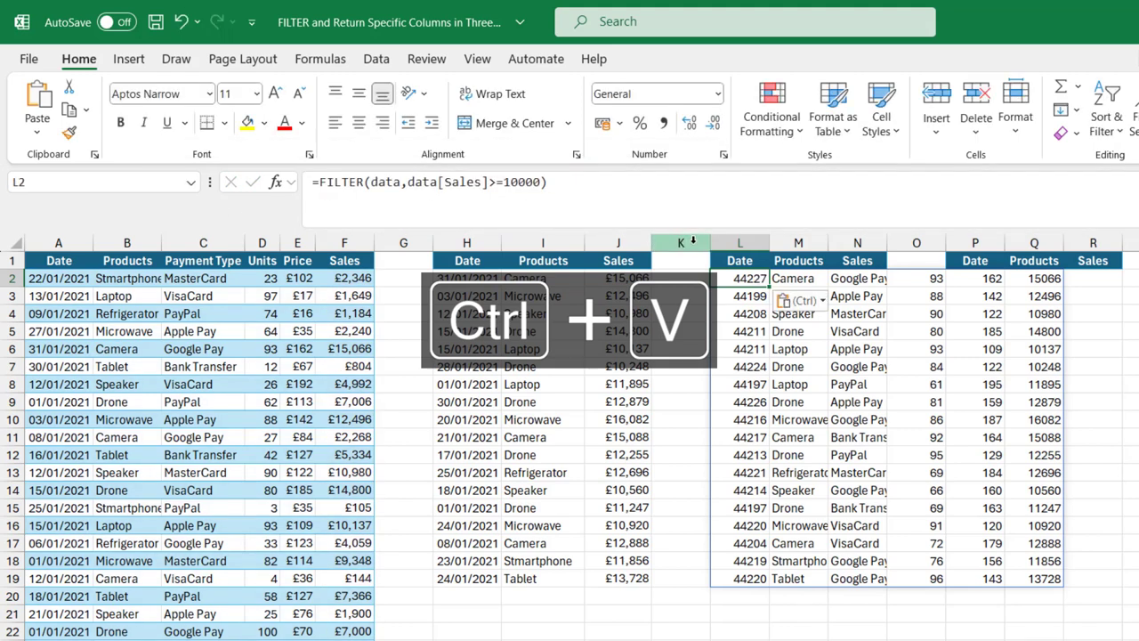
- Rewrite L2 as =FILTER(FILTER(data,data[Sales]>=10000),COUNTIF(L1:N1,data[#Headers]))
{"action": "double_click", "coordinate": [729, 278]}
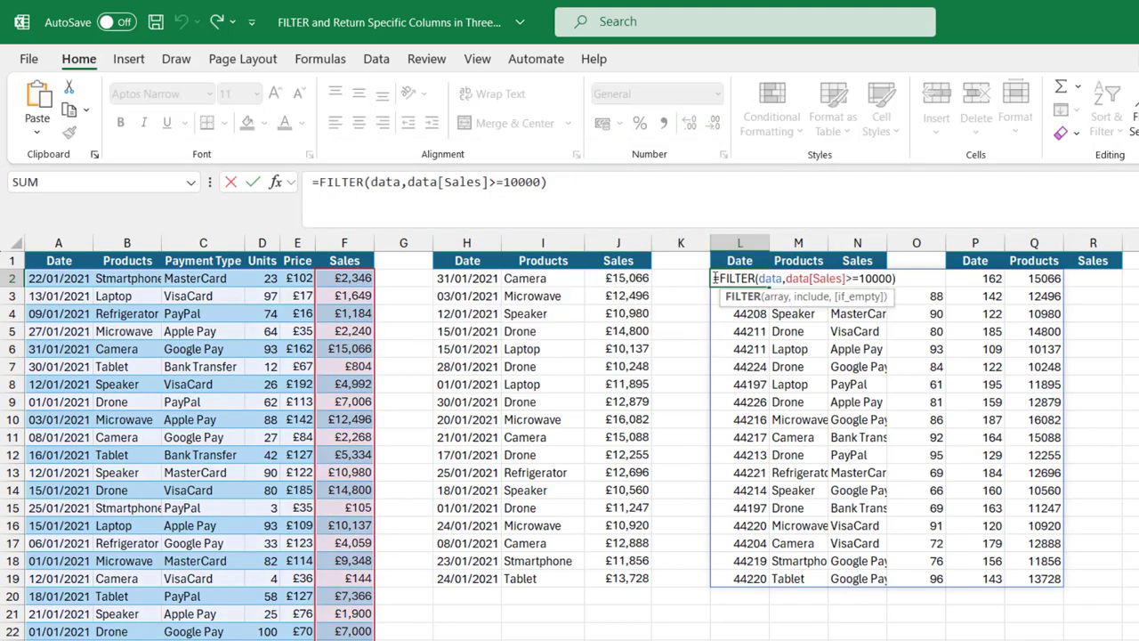
{"action": "left_click", "coordinate": [721, 278]}
{"action": "type", "text": "FILTER("}
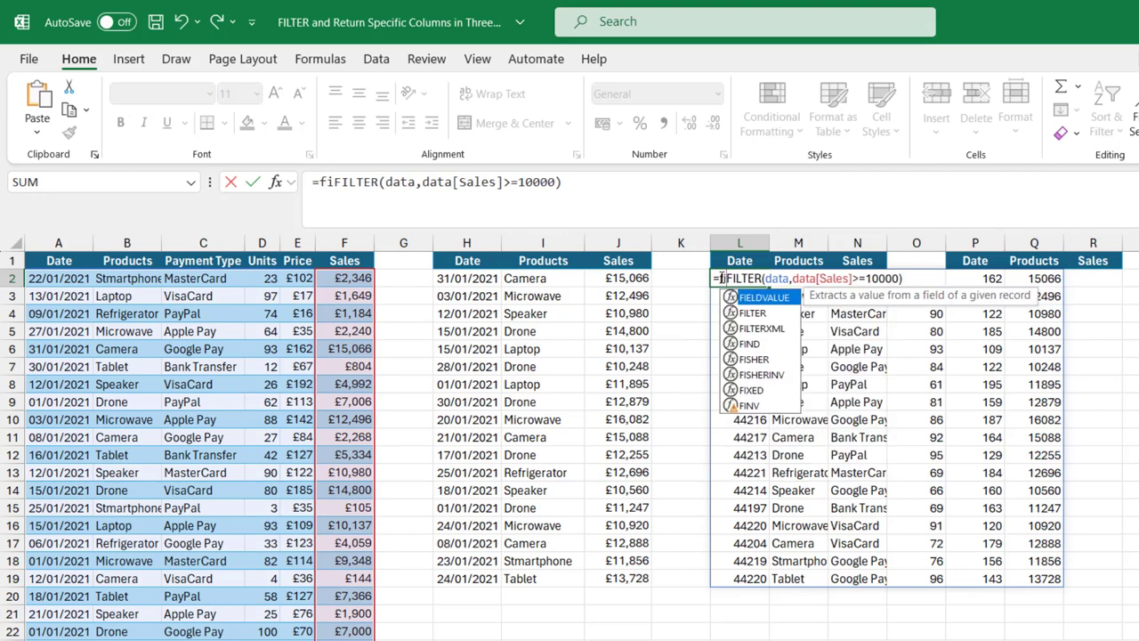
{"action": "left_click", "coordinate": [939, 277]}
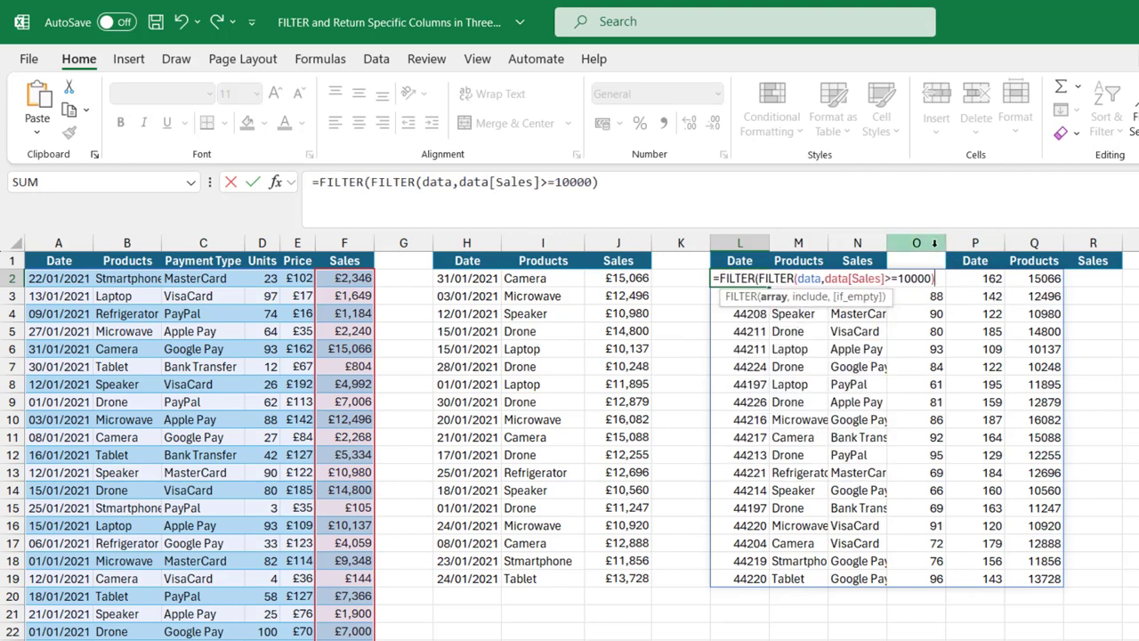
{"action": "type", "text": ","}
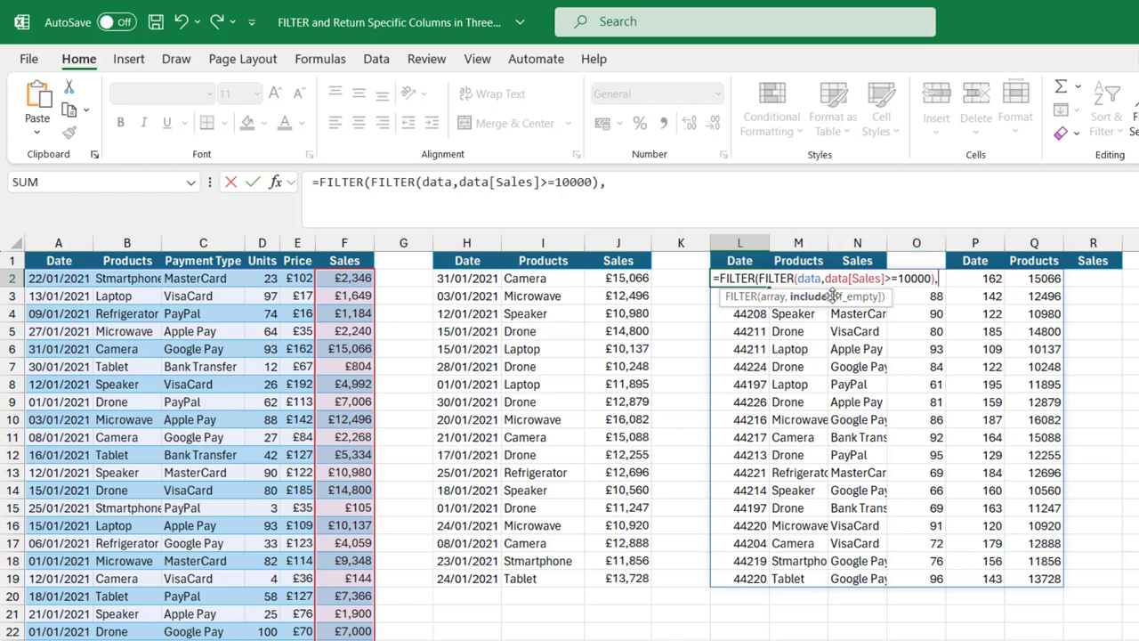
{"action": "type", "text": "counti"}
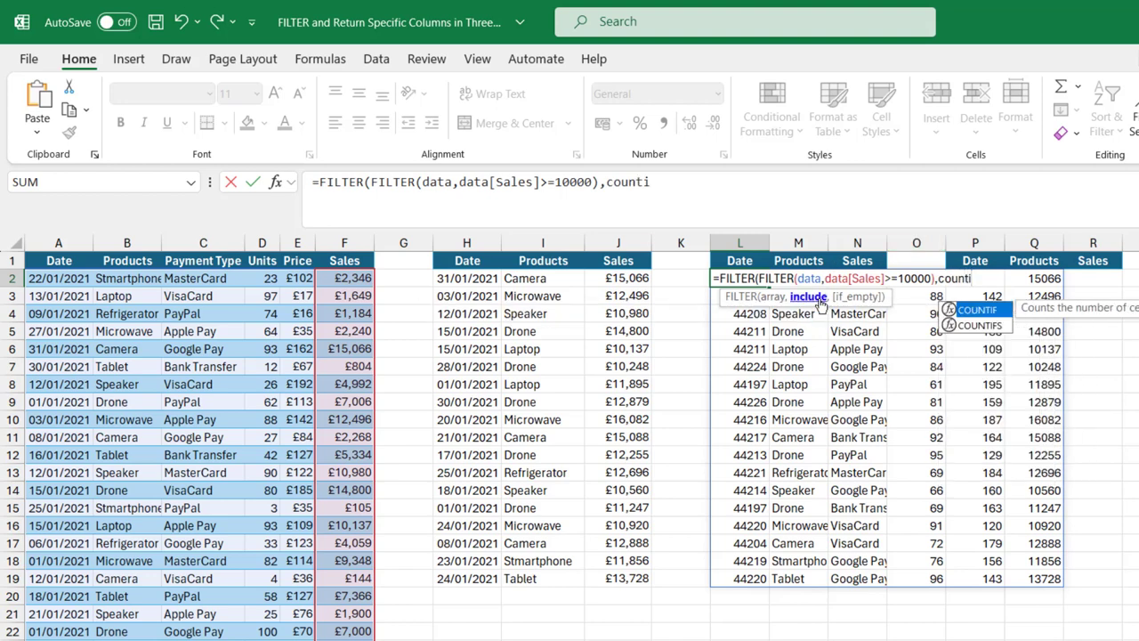
{"action": "key", "text": "Tab"}
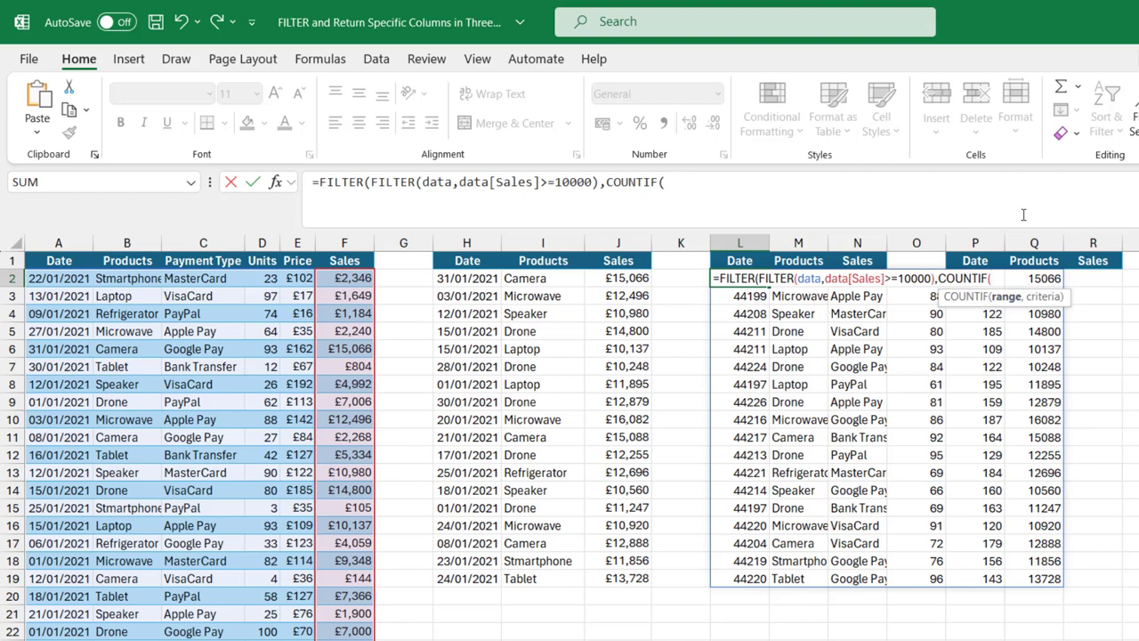
{"action": "left_click", "coordinate": [739, 258]}
{"action": "left_click_drag", "start_coordinate": [775, 258], "coordinate": [842, 258]}
{"action": "type", "text": ","}
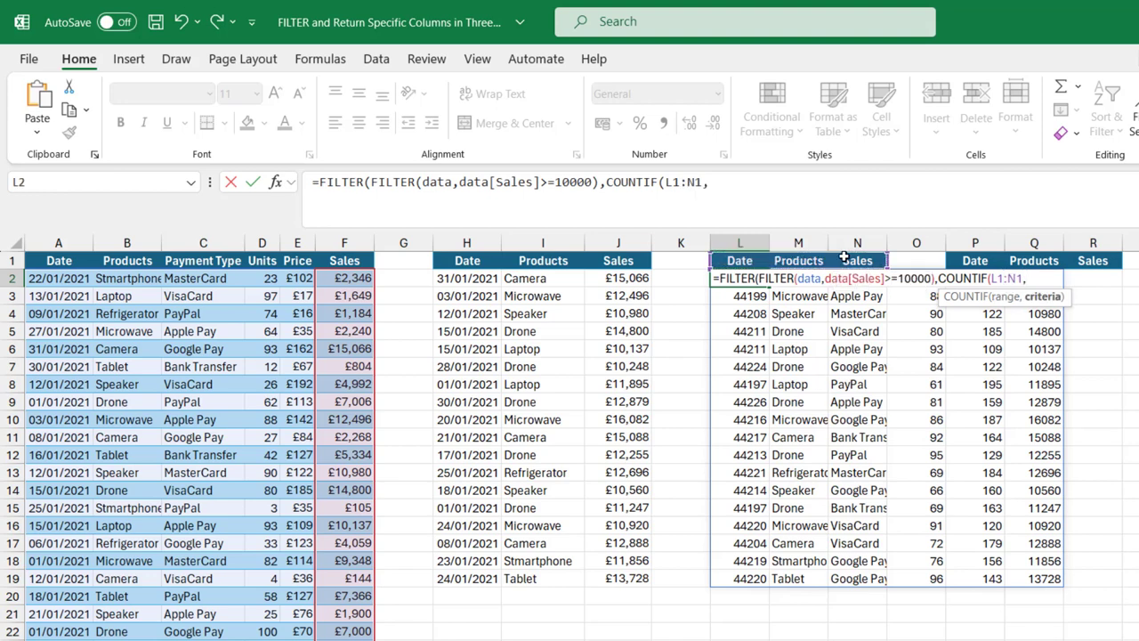
{"action": "left_click", "coordinate": [26, 258]}
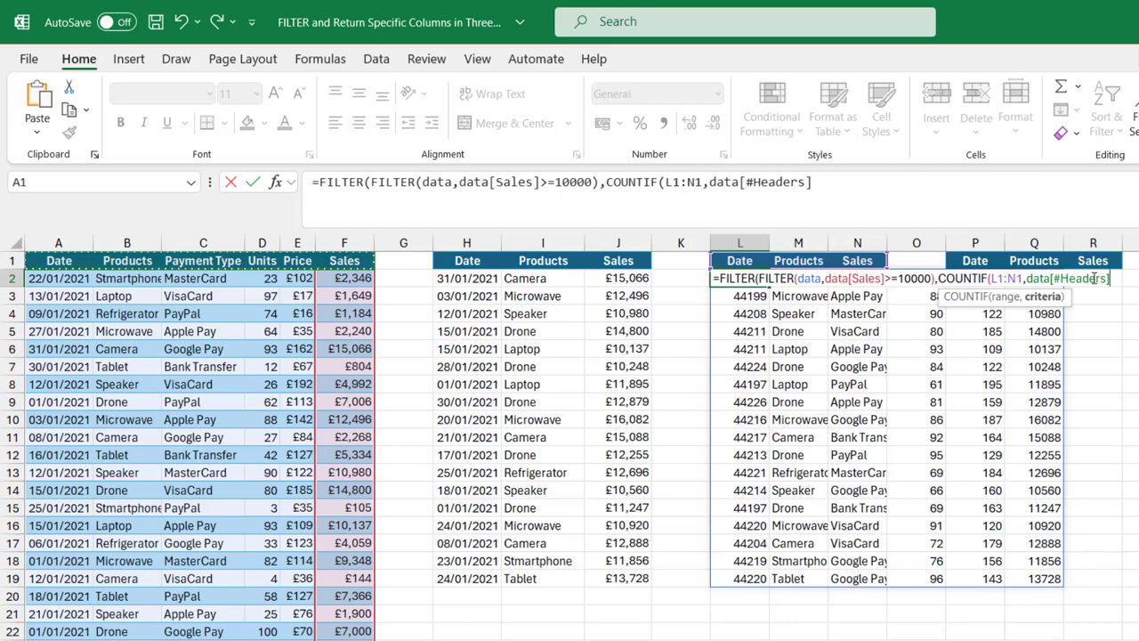
{"action": "type", "text": ")"}
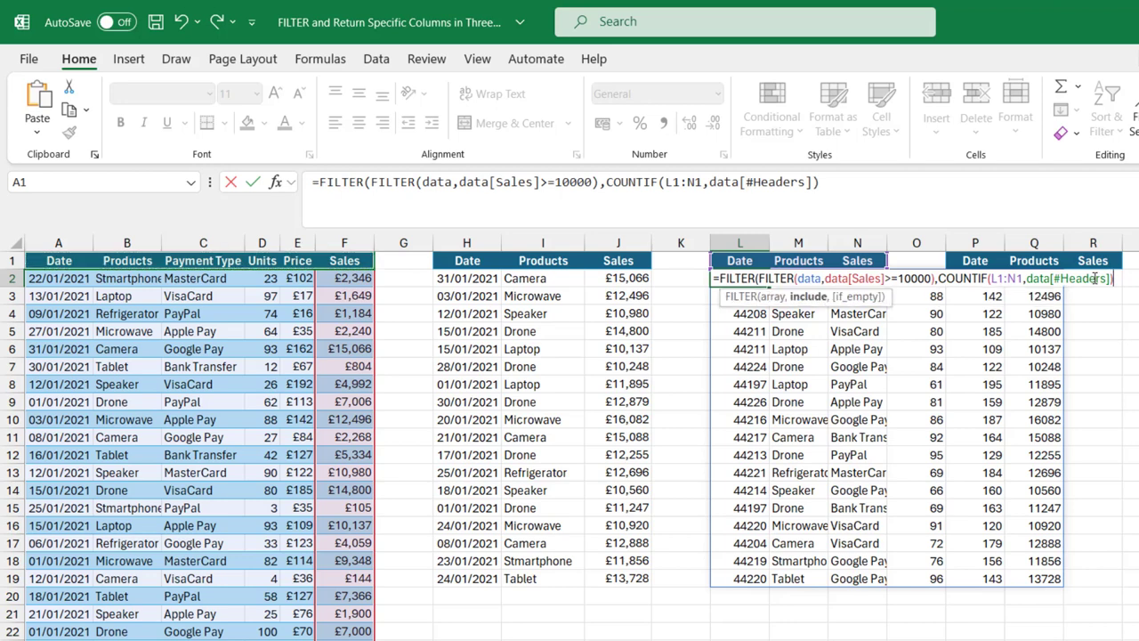
{"action": "type", "text": ")"}
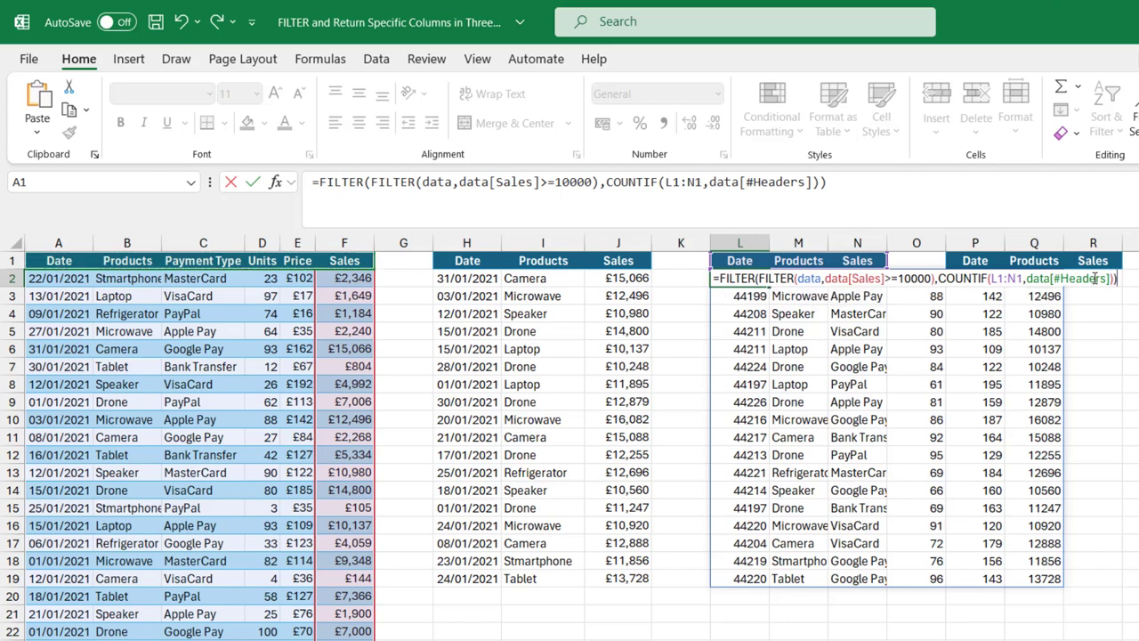
{"action": "key", "text": "ctrl+Return"}
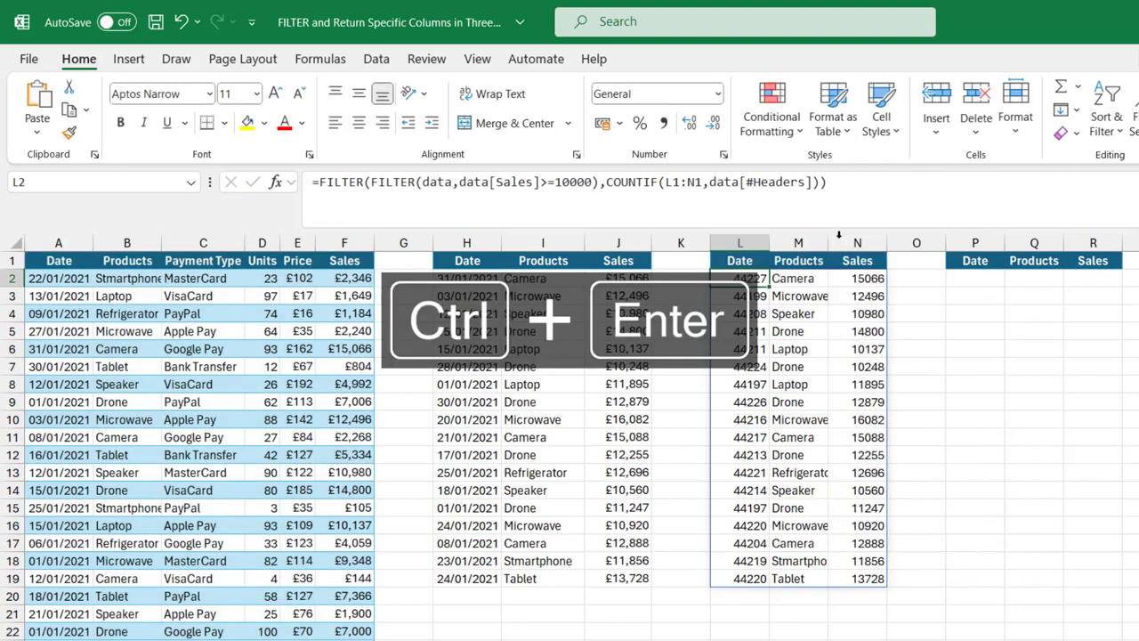
{"action": "left_click", "coordinate": [803, 261]}
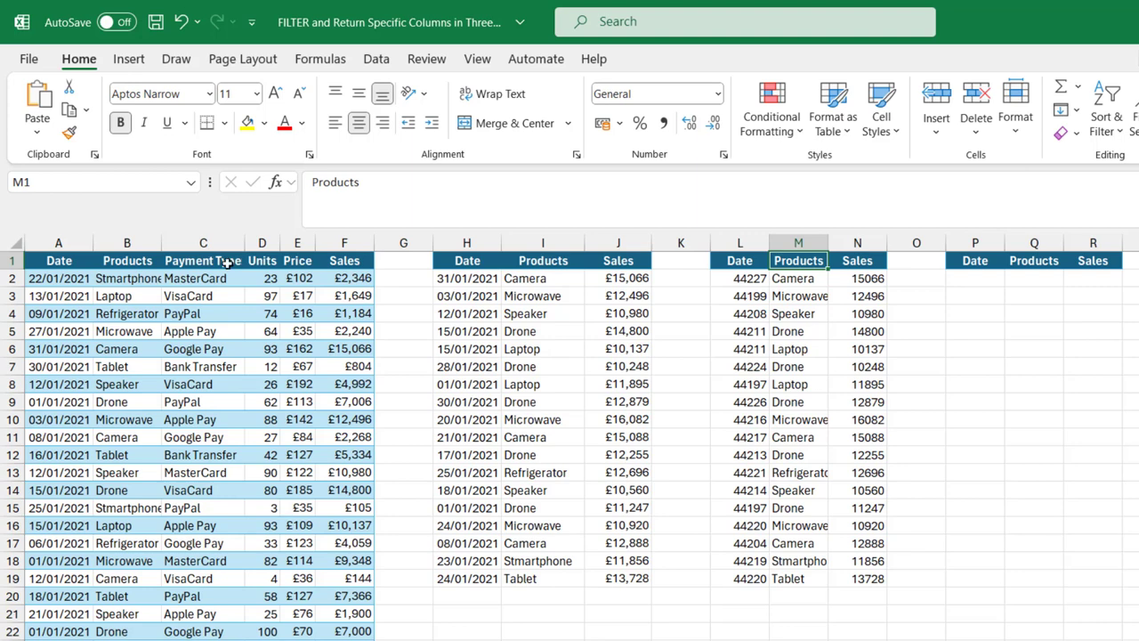
{"action": "type", "text": "Paym"}
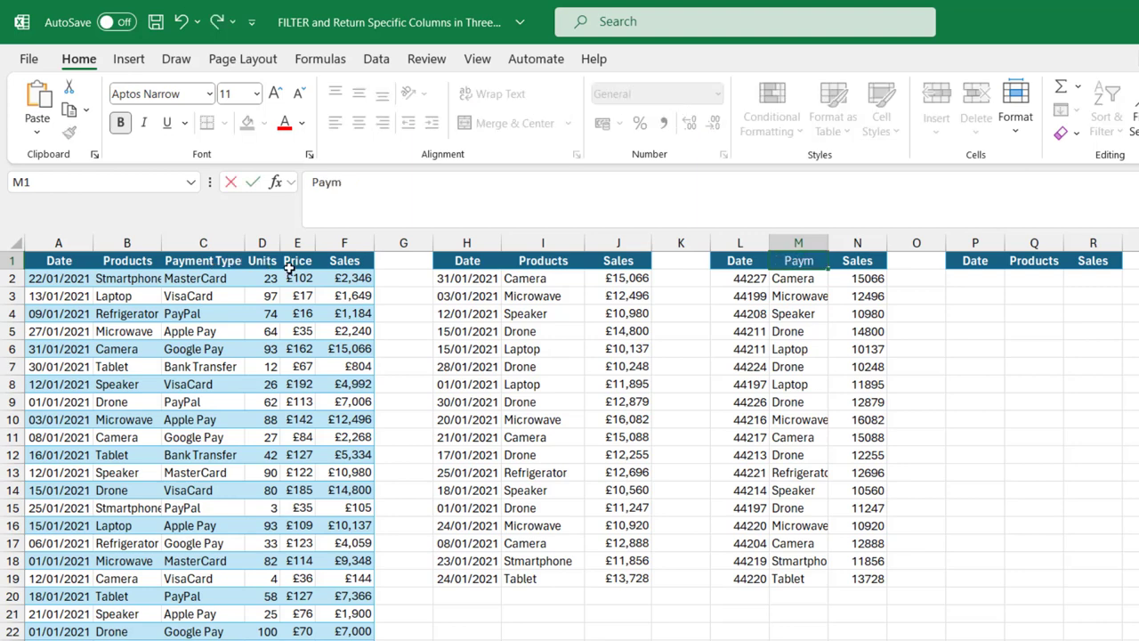
{"action": "type", "text": "ent Type"}
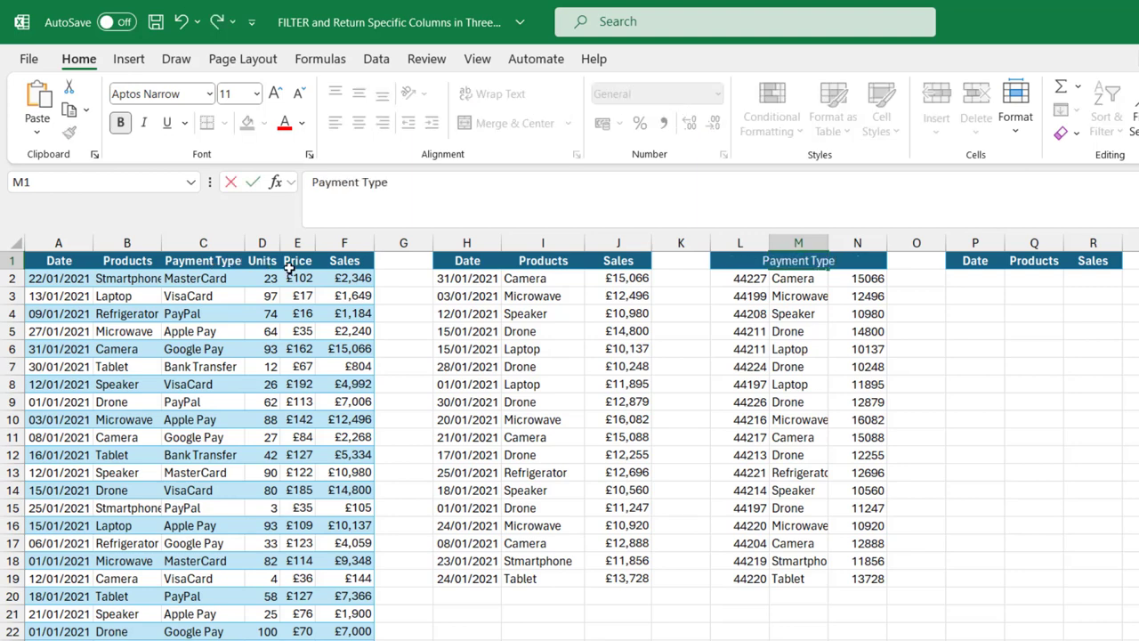
{"action": "key", "text": "Return"}
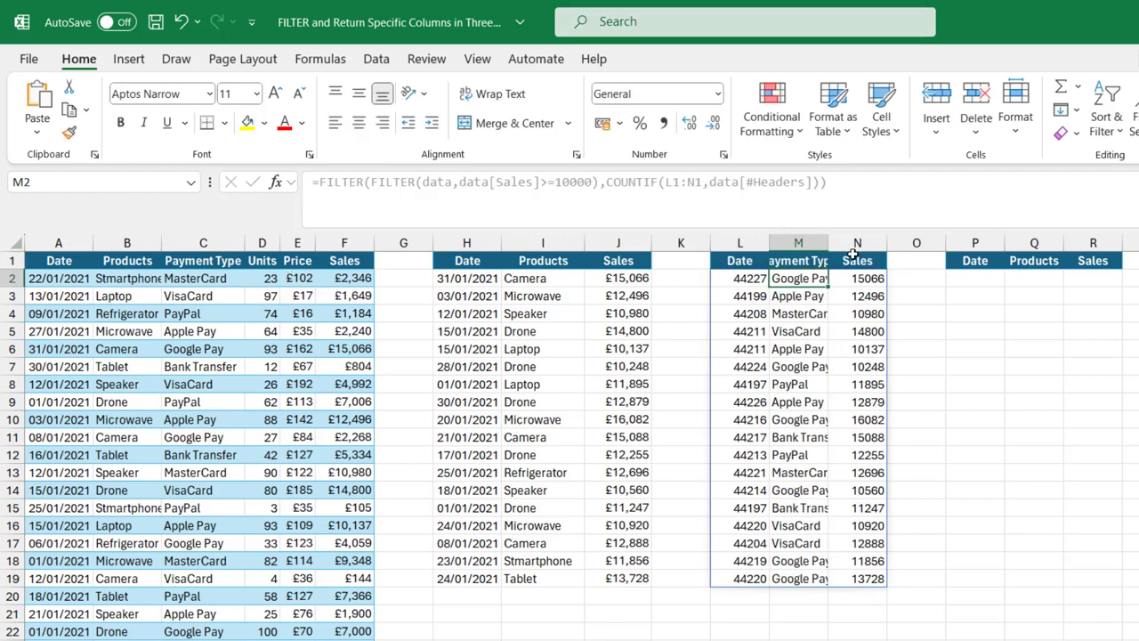
{"action": "double_click", "coordinate": [829, 242]}
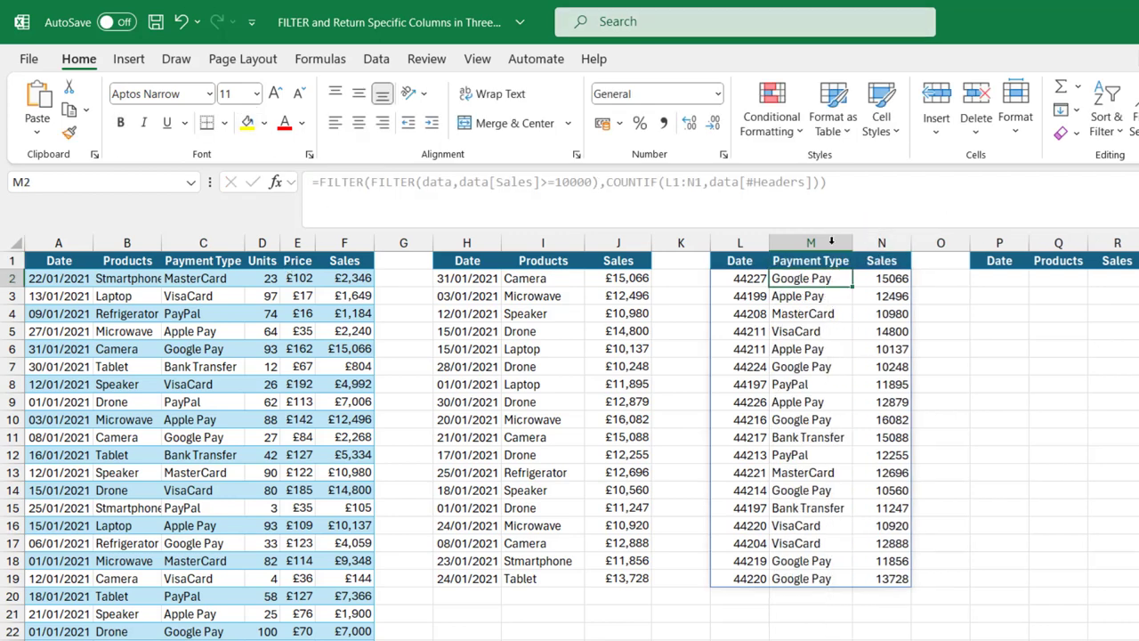
{"action": "key", "text": "ctrl+z"}
{"action": "key", "text": "ctrl+z"}
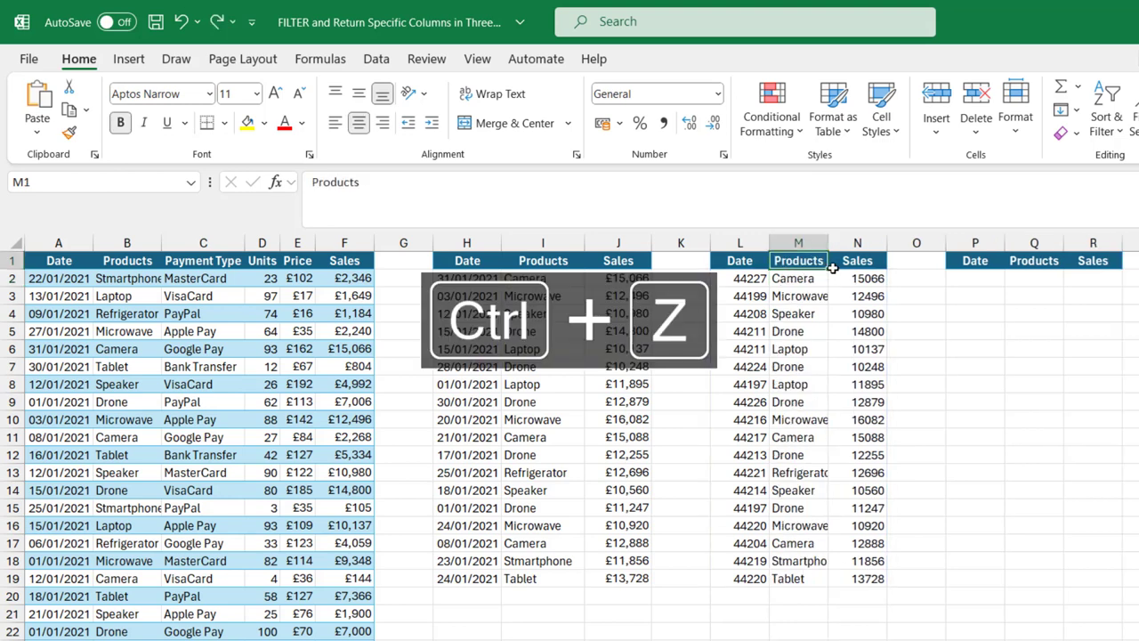
- Paste the sales ≥10000 formula into P2 and wrap it in an outer FILTER
{"action": "left_click", "coordinate": [974, 278]}
{"action": "key", "text": "ctrl+v"}
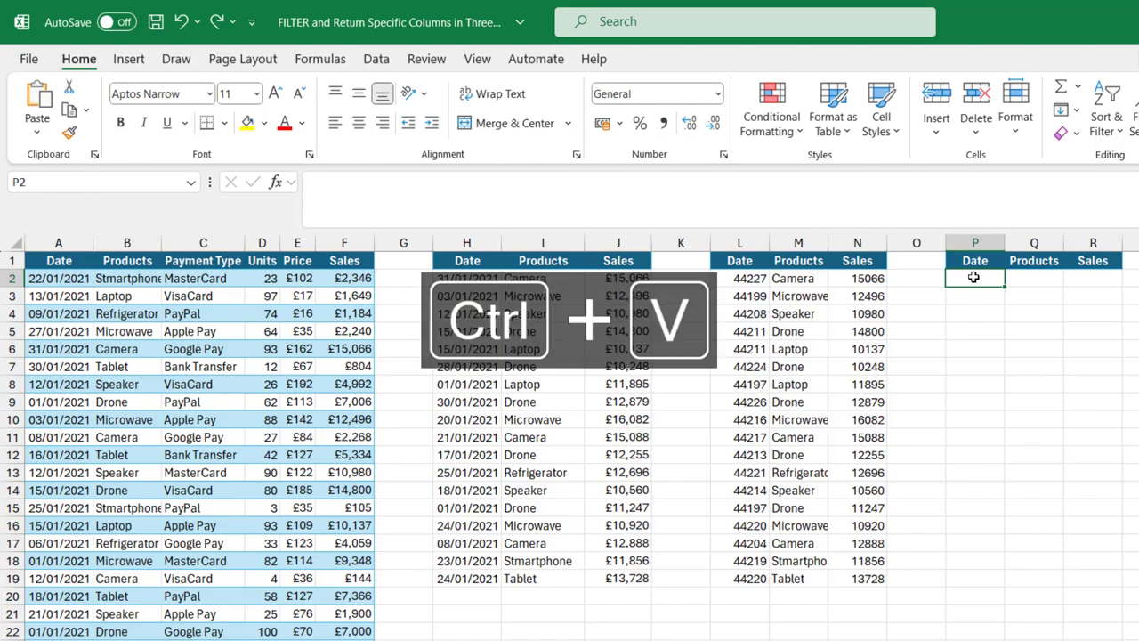
{"action": "double_click", "coordinate": [974, 278]}
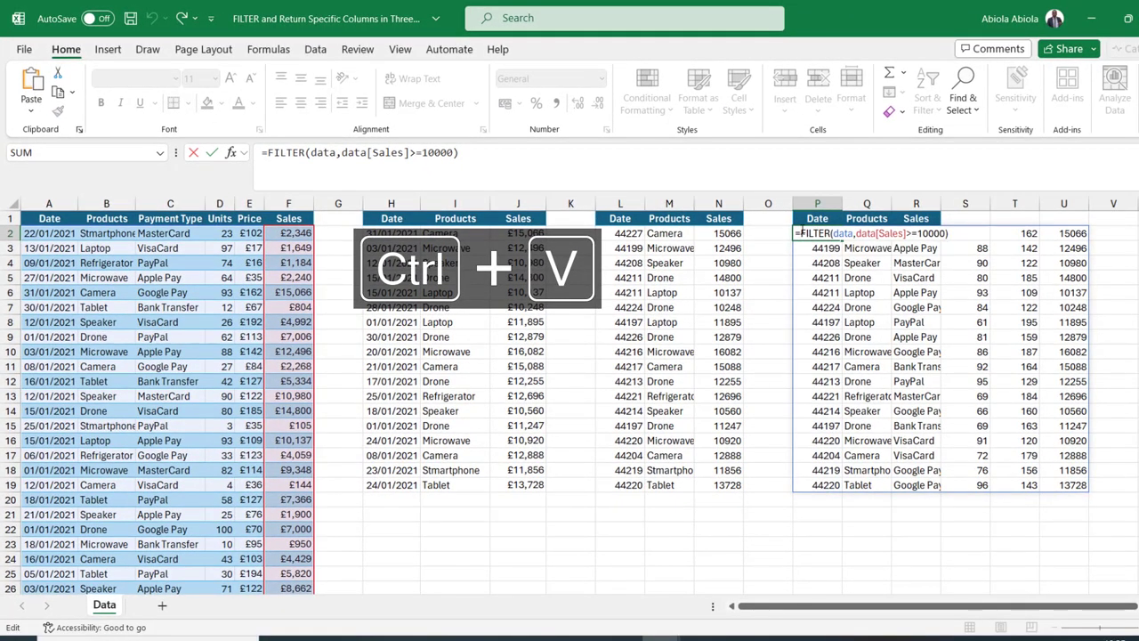
{"action": "type", "text": "FILTER("}
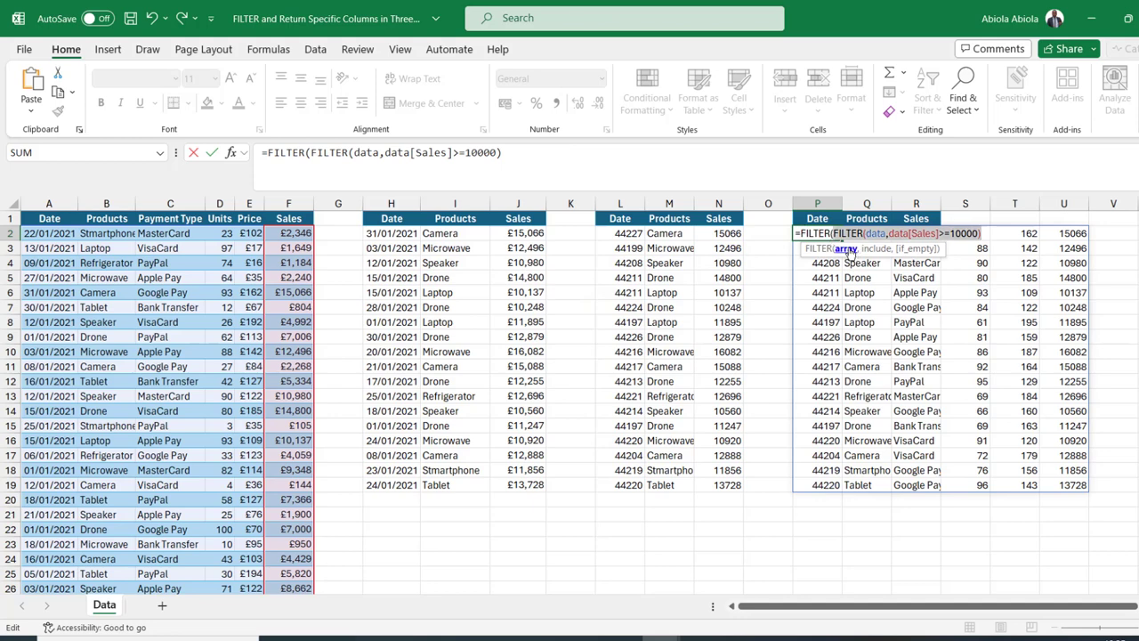
- Add COUNTIFS(P1:R1,data[#Headers]) as the outer FILTER's column condition
{"action": "left_click", "coordinate": [982, 233]}
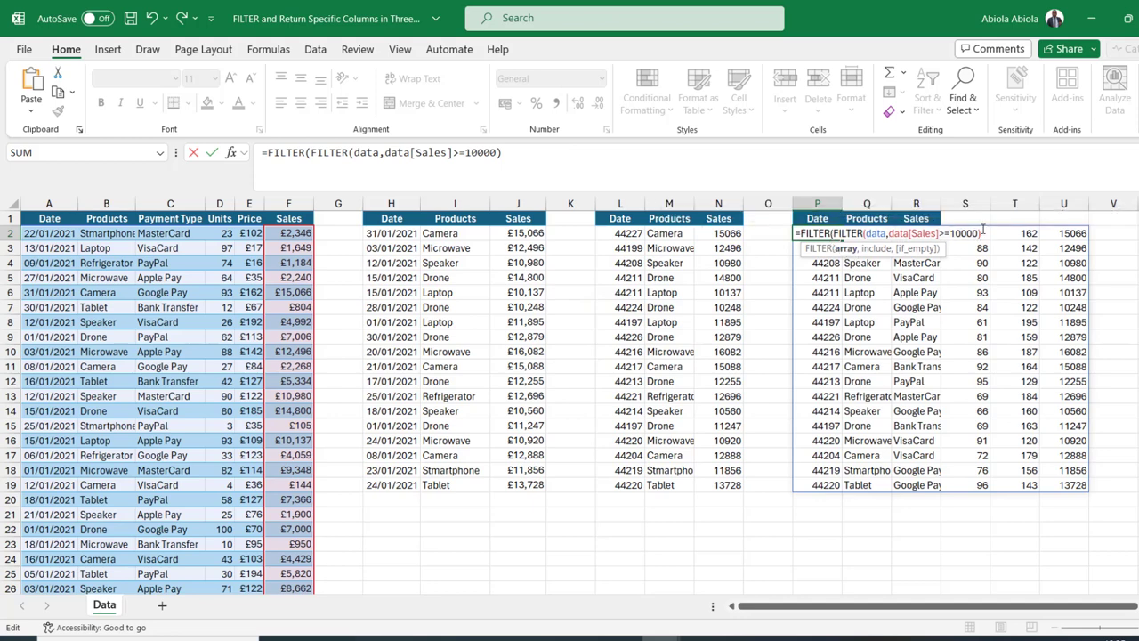
{"action": "type", "text": ",cout"}
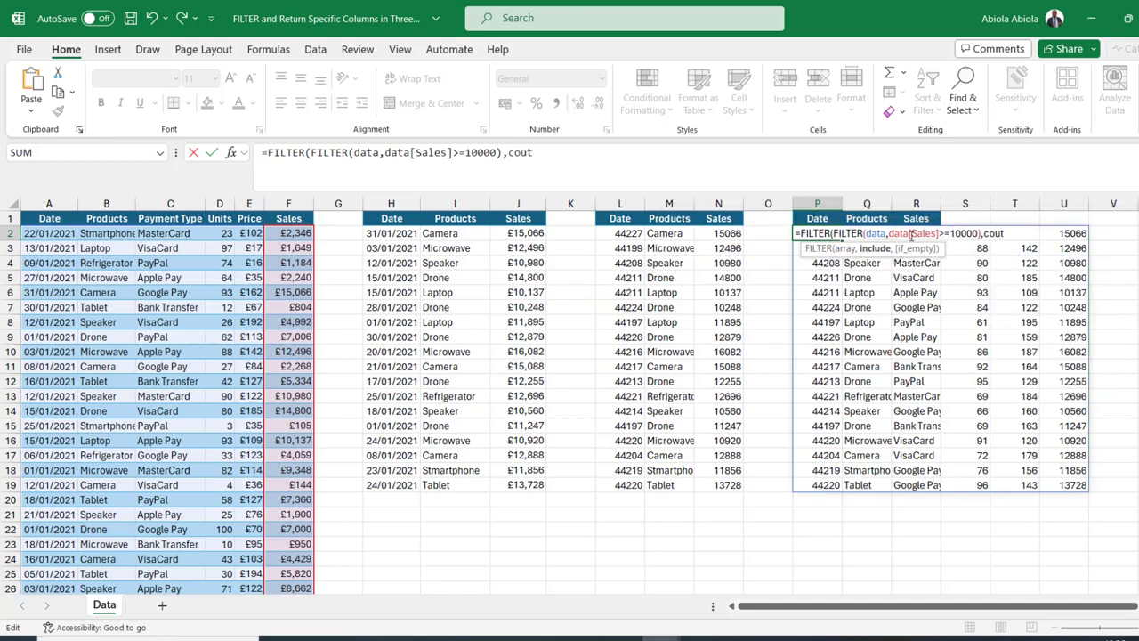
{"action": "key", "text": "BackSpace"}
{"action": "type", "text": "nt"}
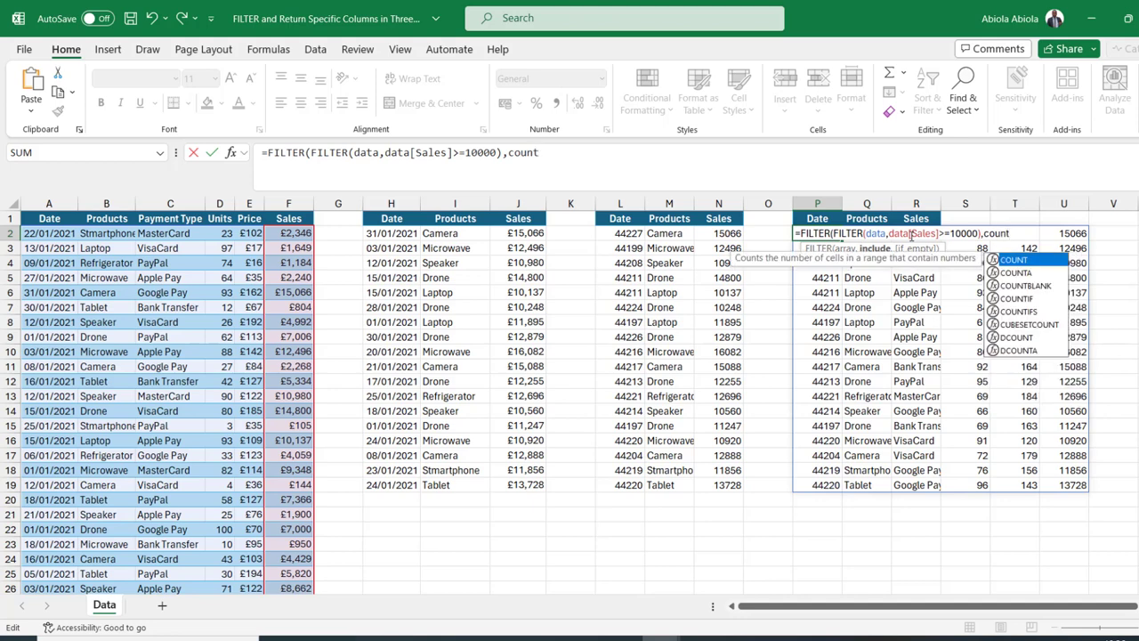
{"action": "key", "text": "Down"}
{"action": "key", "text": "Down"}
{"action": "key", "text": "Down"}
{"action": "key", "text": "Tab"}
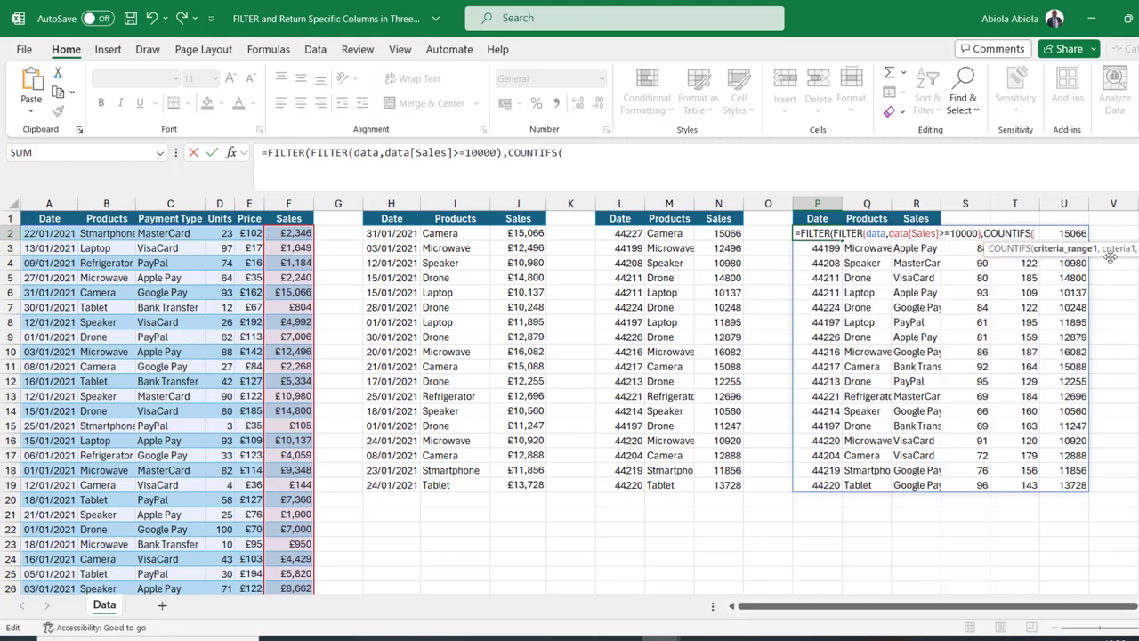
{"action": "left_click_drag", "start_coordinate": [801, 219], "coordinate": [901, 218]}
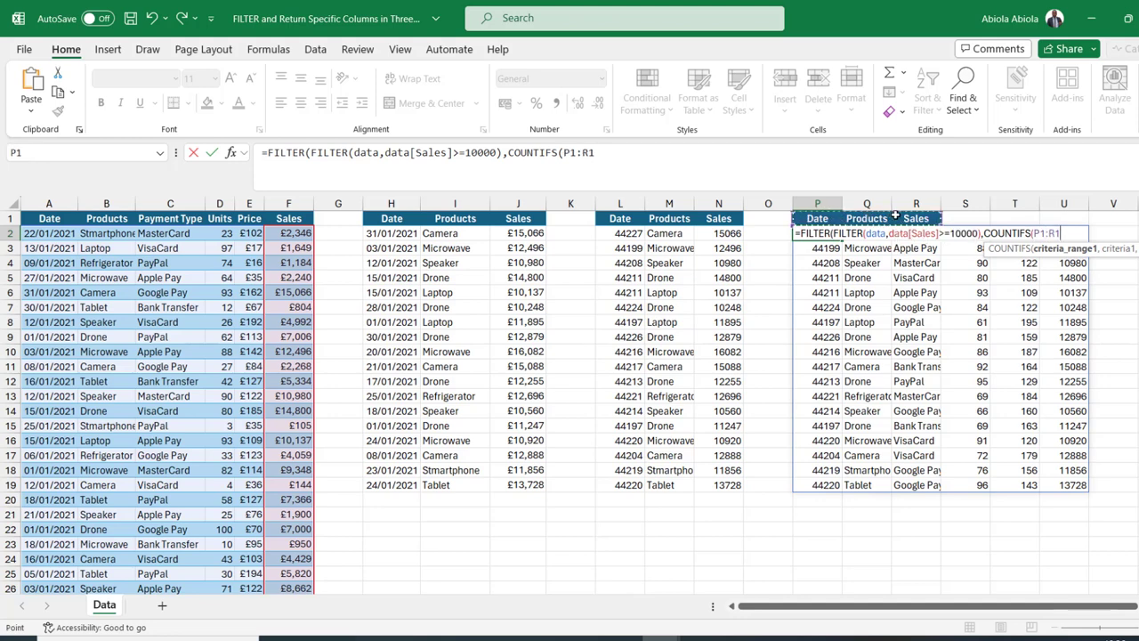
{"action": "type", "text": ","}
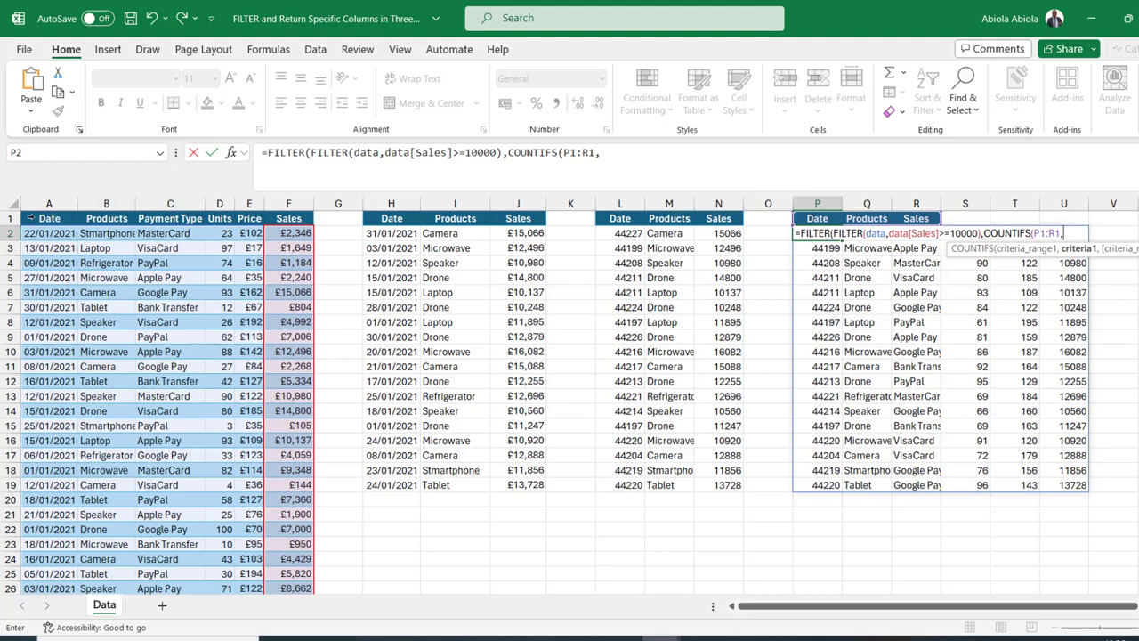
{"action": "left_click", "coordinate": [25, 217]}
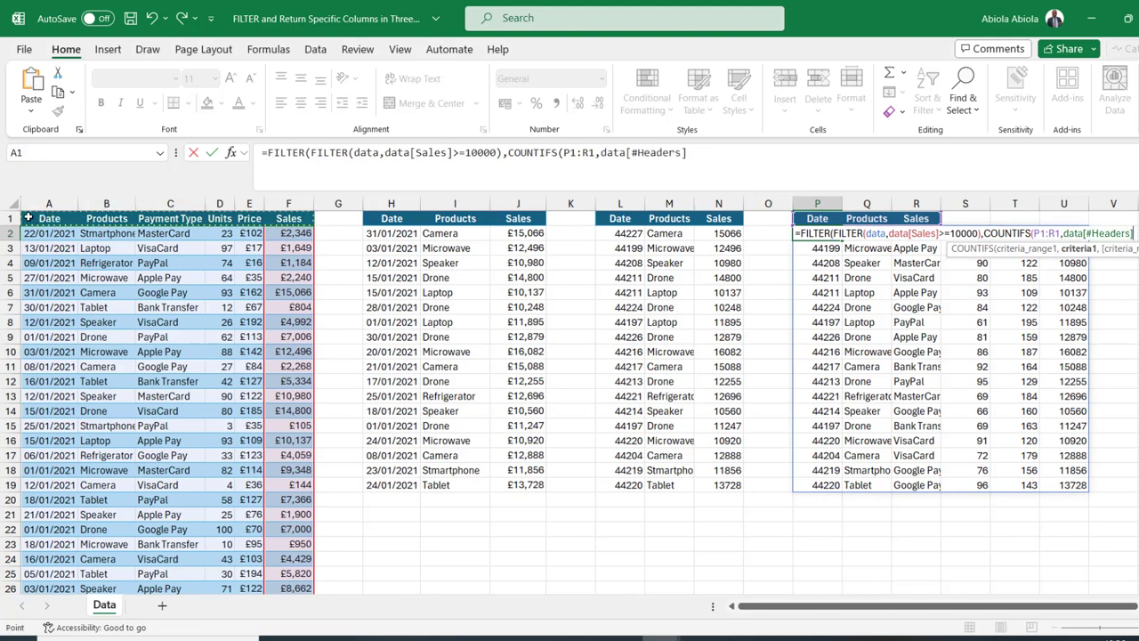
{"action": "type", "text": ")"}
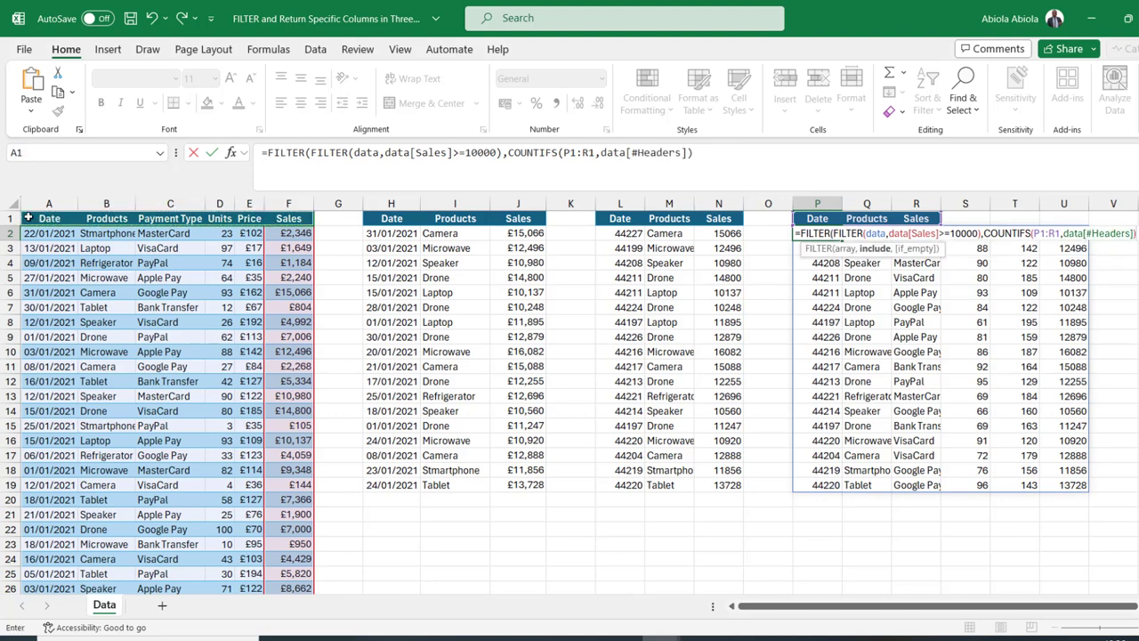
{"action": "type", "text": ")"}
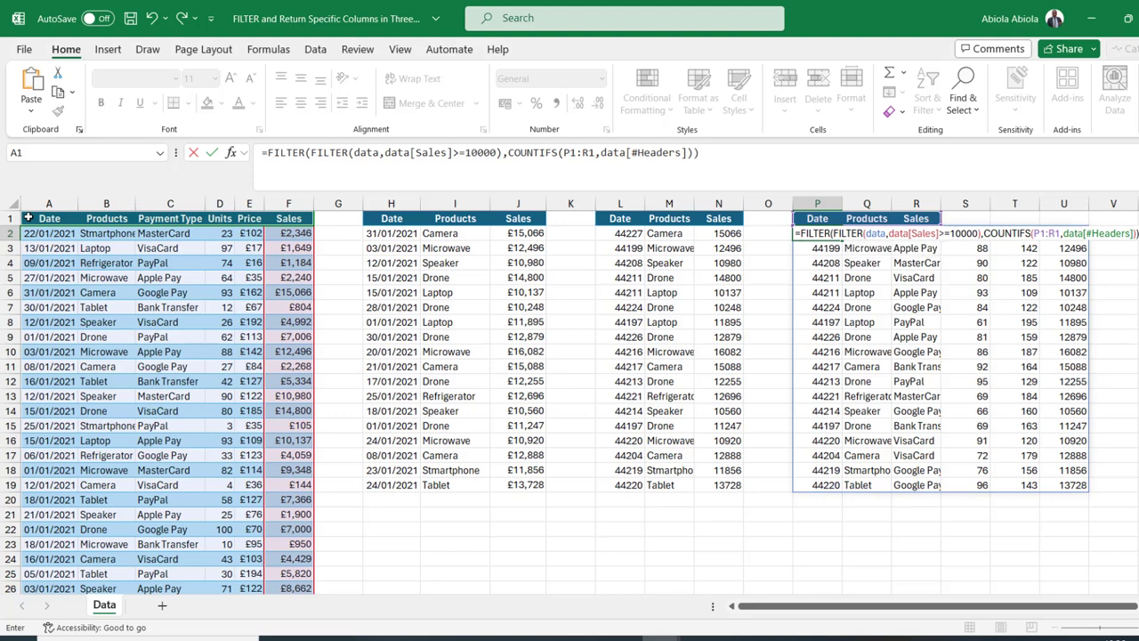
- Commit P2's formula and change header R1 to Units
{"action": "key", "text": "ctrl+Return"}
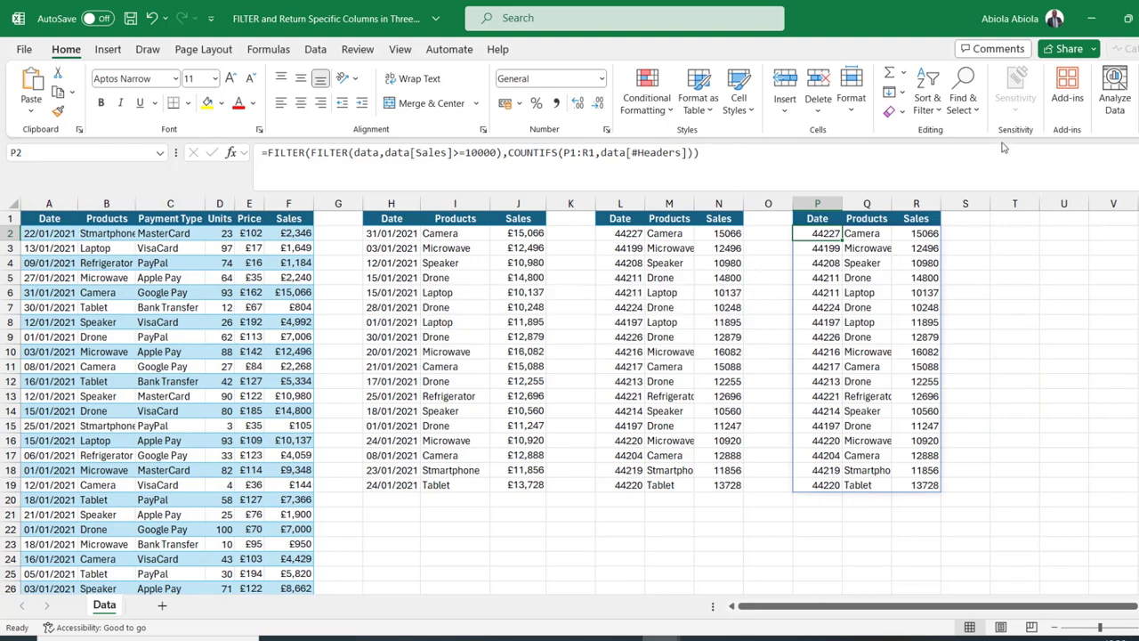
{"action": "left_click", "coordinate": [925, 218]}
{"action": "type", "text": "Units"}
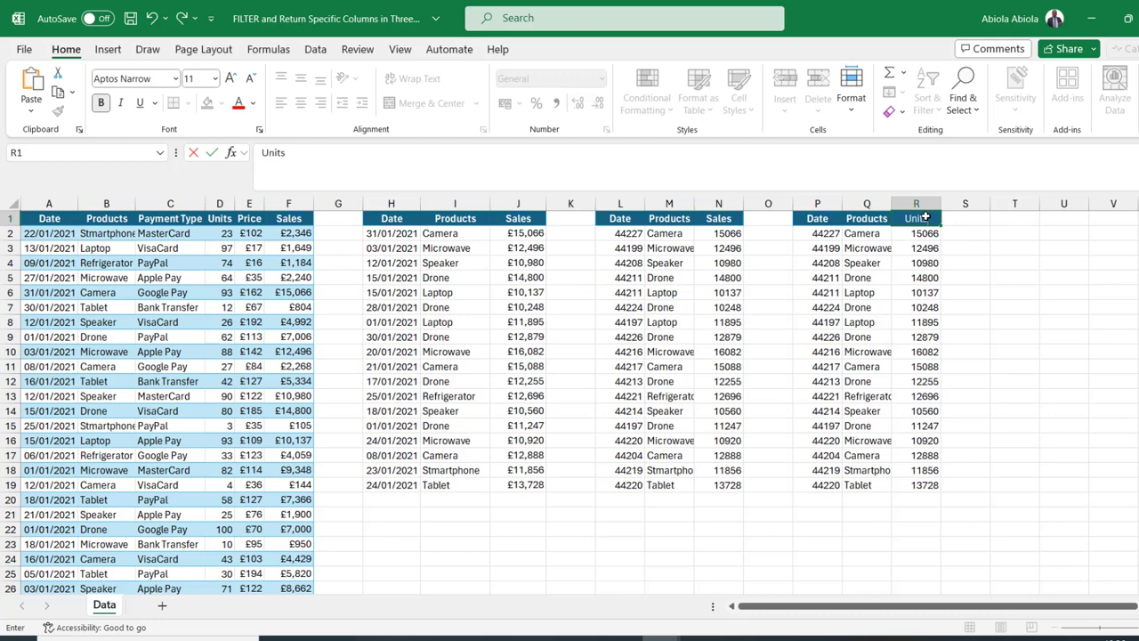
{"action": "key", "text": "Return"}
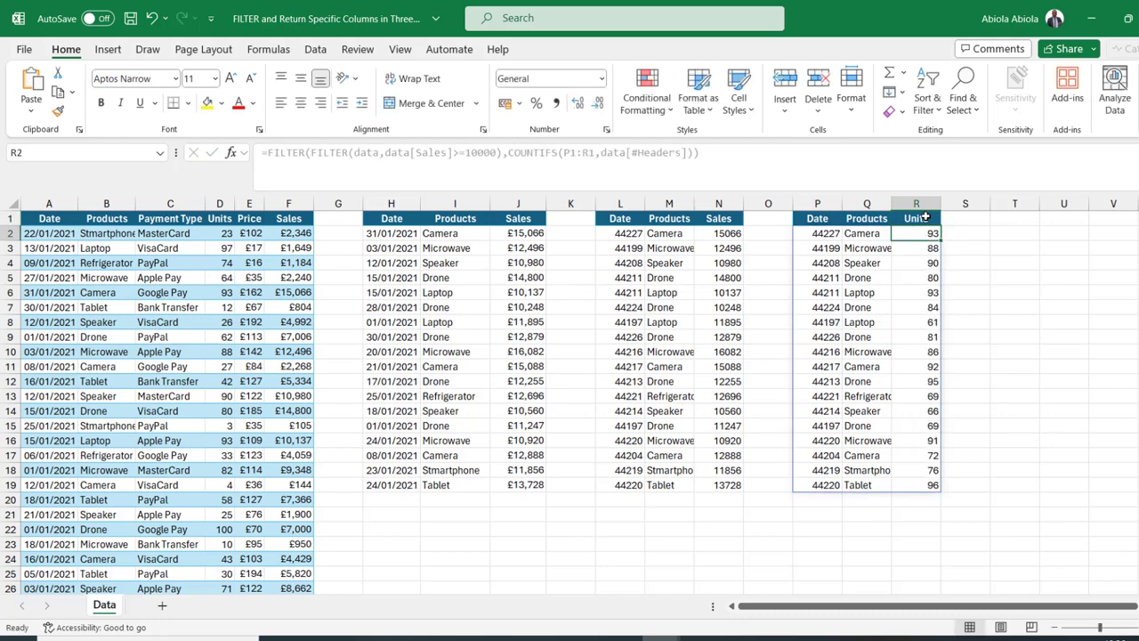
- Change header N1 from Sales to Price
{"action": "left_click", "coordinate": [715, 223]}
{"action": "key", "text": "ctrl+Down"}
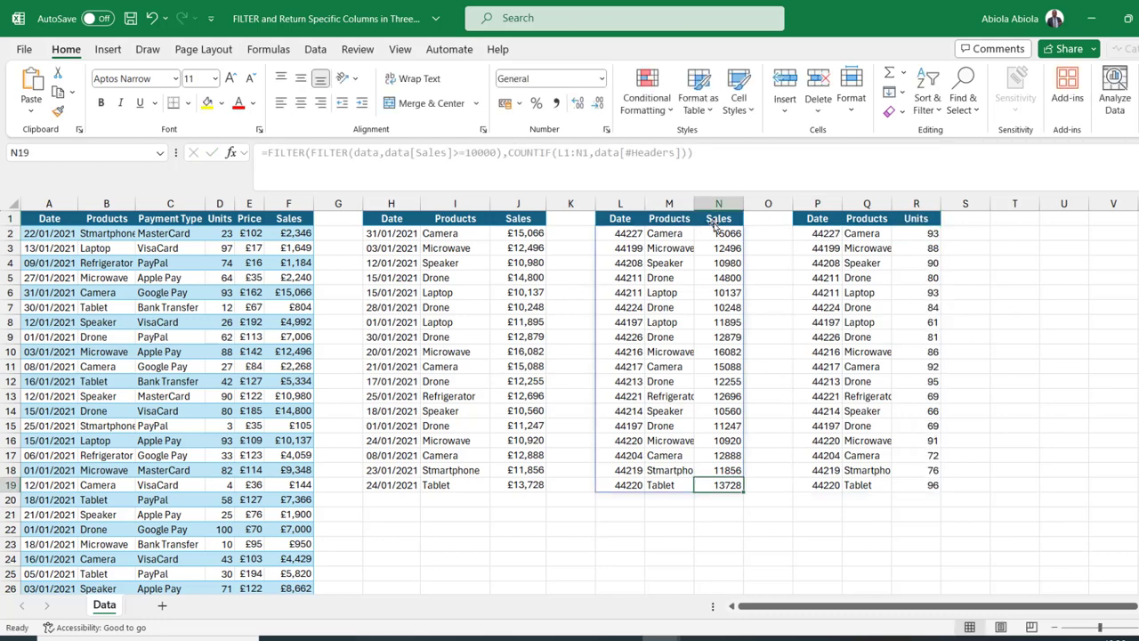
{"action": "key", "text": "ctrl+Up"}
{"action": "type", "text": "Price"}
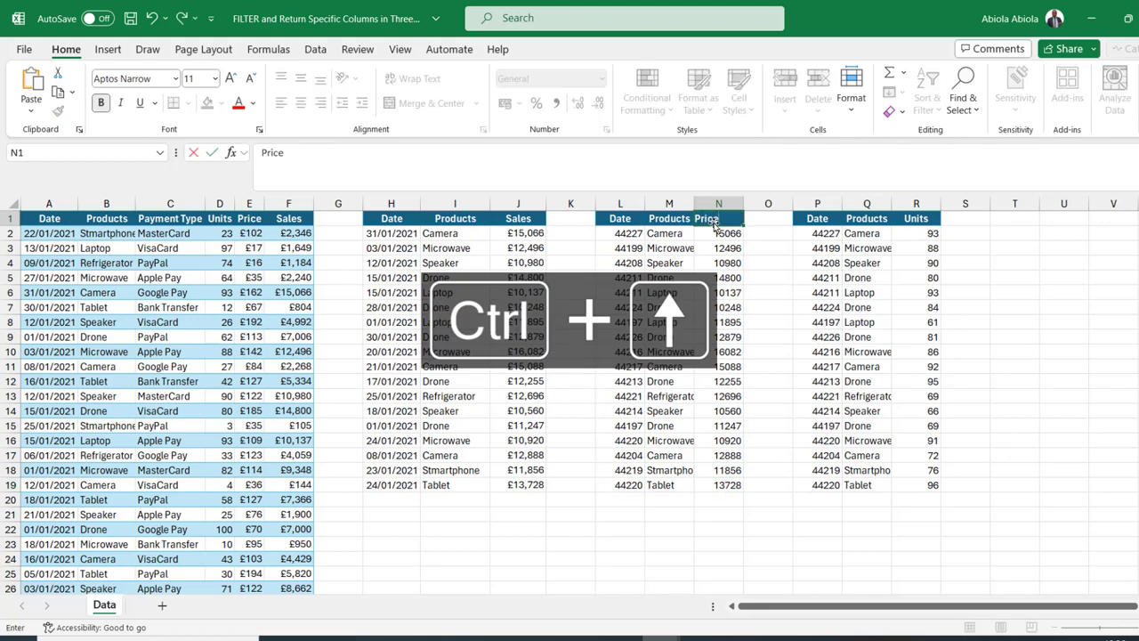
{"action": "key", "text": "Return"}
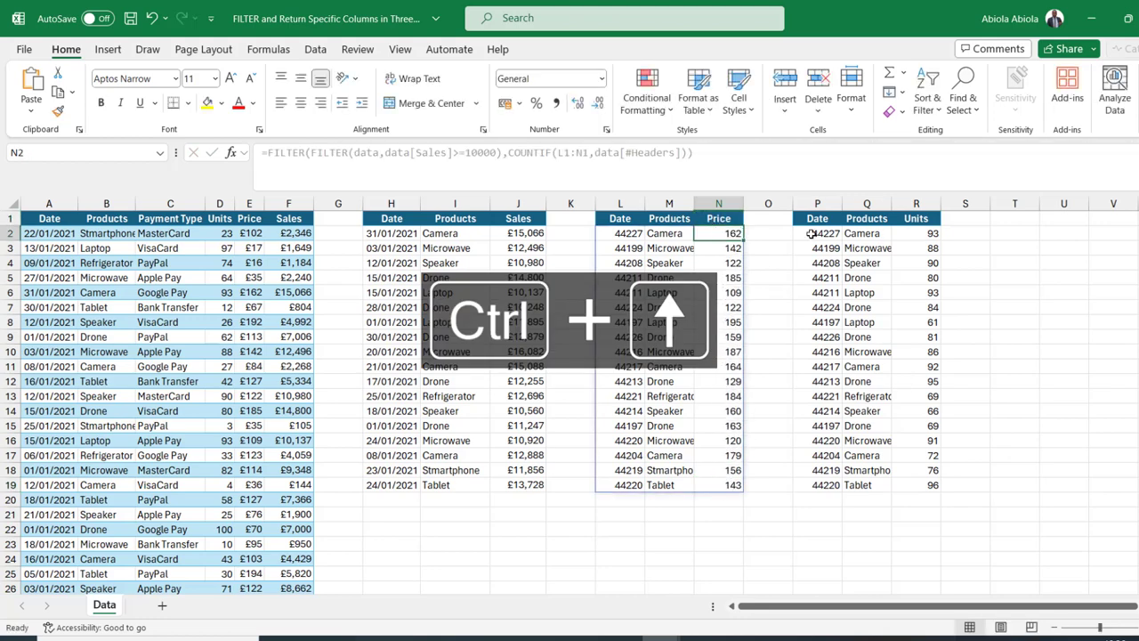